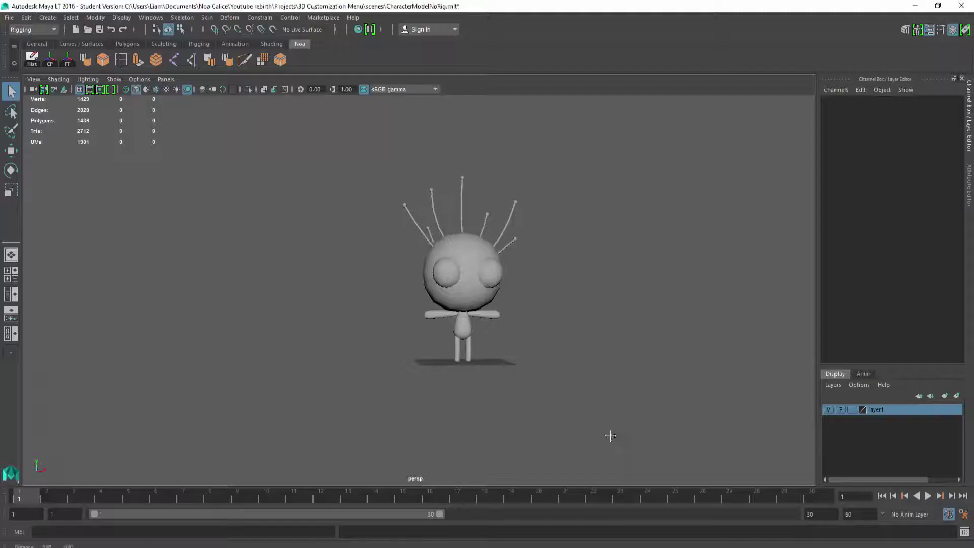
Inspect the character from several angles, then select the CharacterRig group to preview the rig
alt+drag(611, 435, 576, 400)
drag(390, 357, 279, 472)
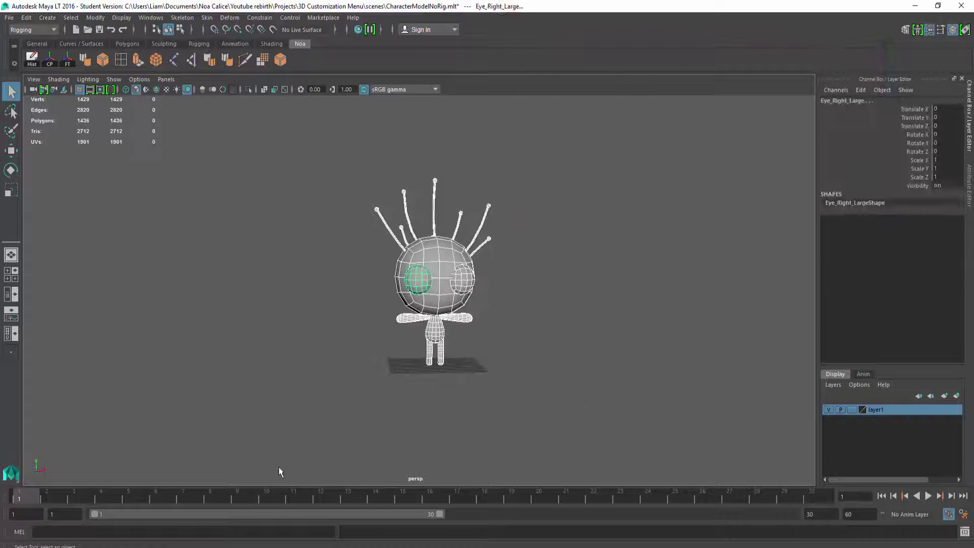
click(405, 432)
alt+drag(405, 432, 341, 428)
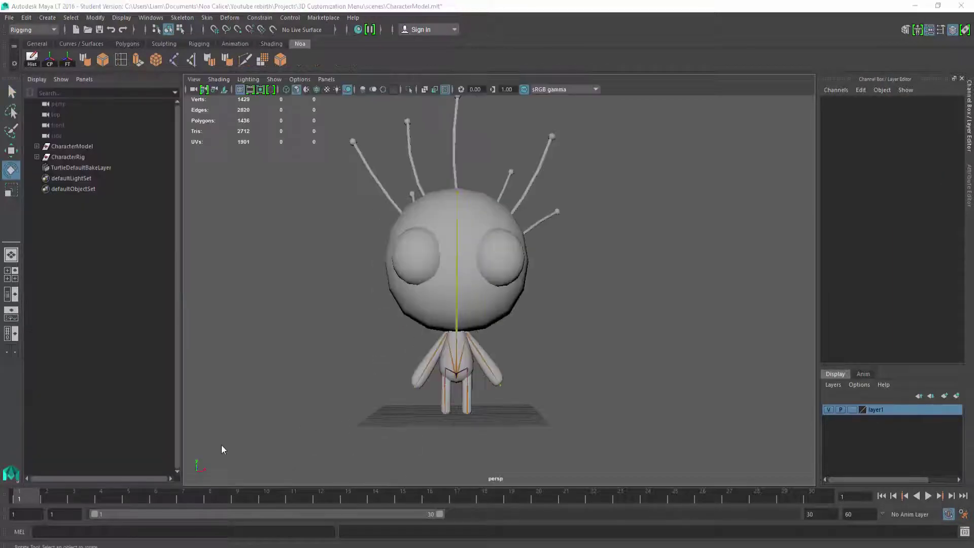
click(67, 158)
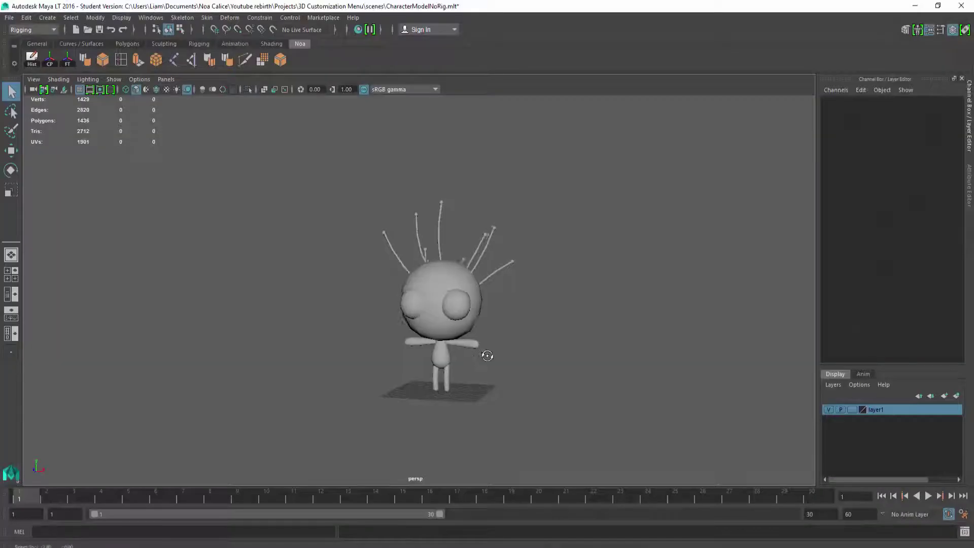
In the four-view layout, enable X-Ray Joints shading in the perspective, side and front panels
mouse_move(475, 351)
alt+mouse_down()
mouse_move(473, 359)
mouse_move(461, 337)
mouse_move(472, 341)
alt+mouse_up()
key(space)
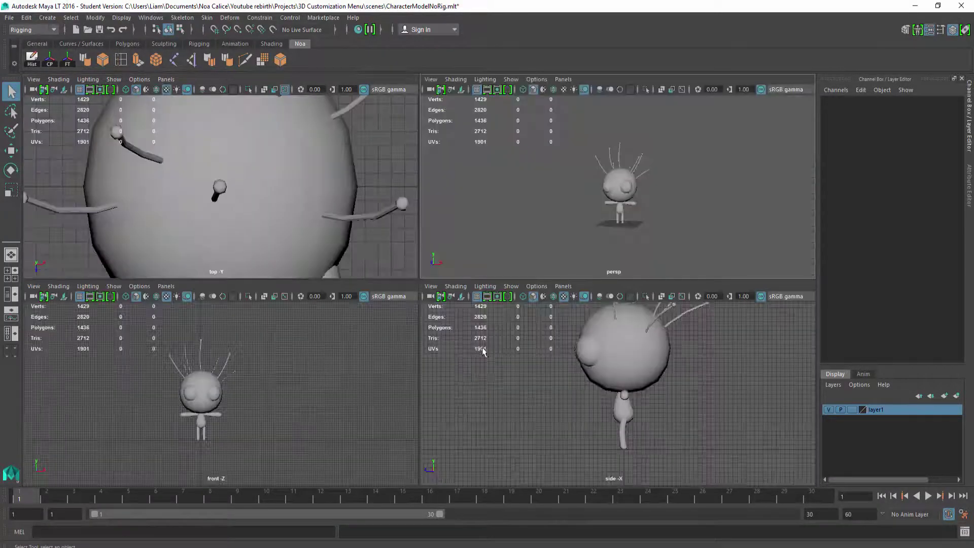
click(451, 80)
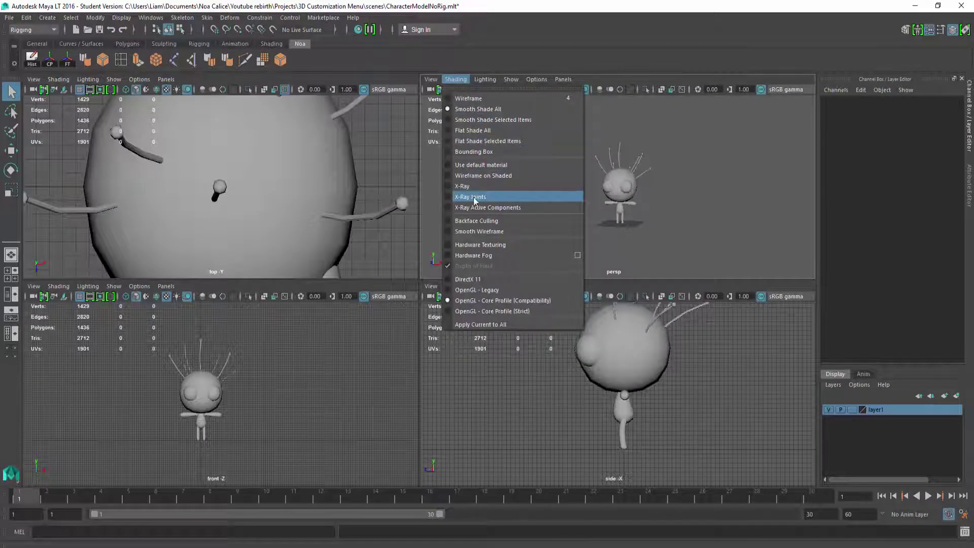
click(449, 199)
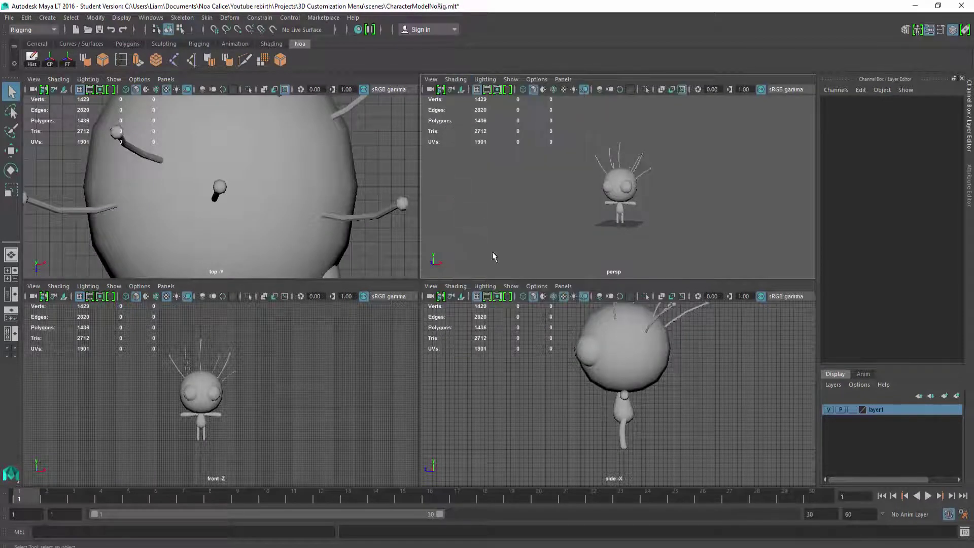
click(455, 287)
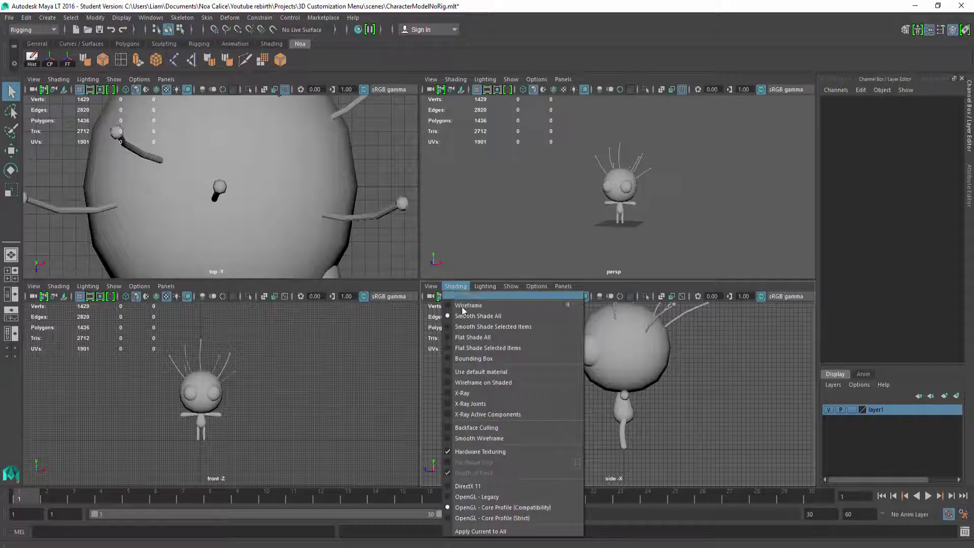
click(448, 404)
click(59, 286)
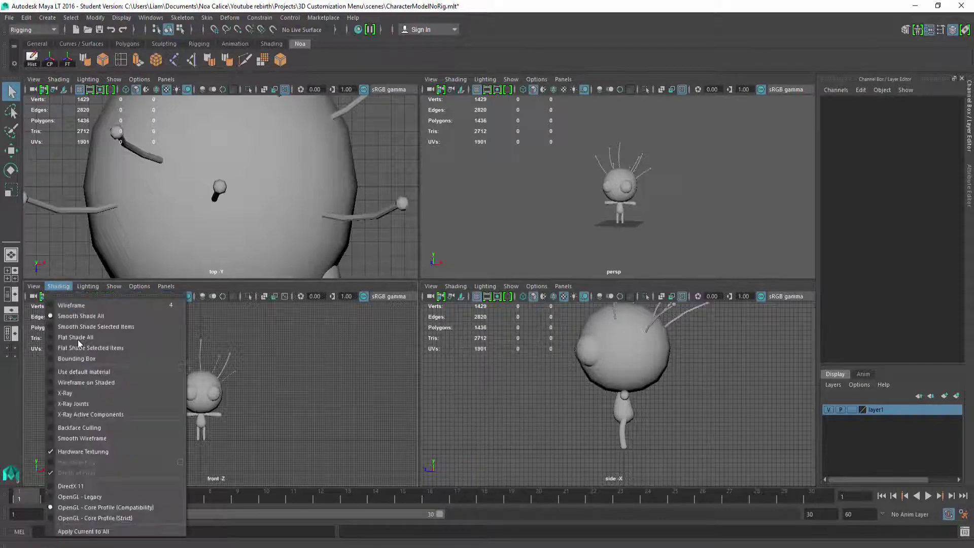
click(52, 405)
click(60, 287)
click(306, 334)
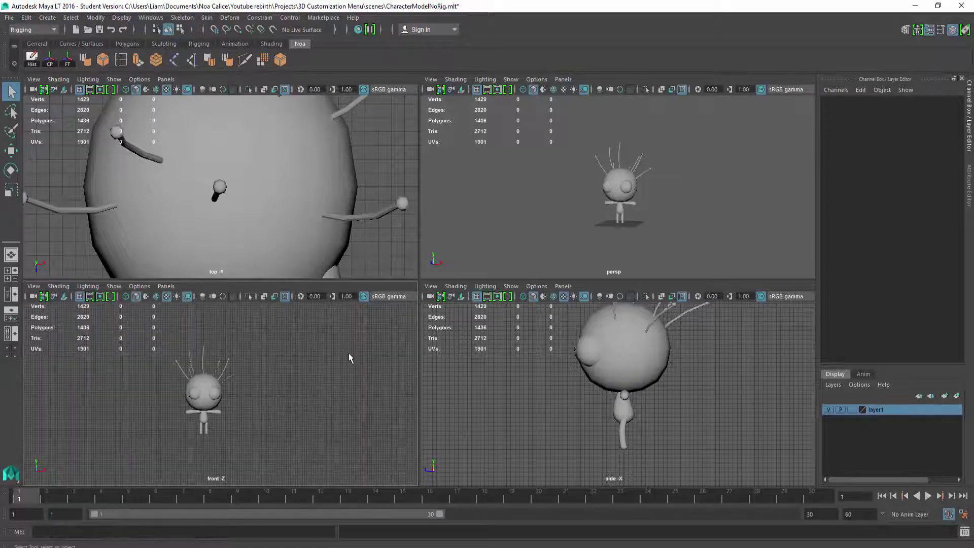
Select the leg's foot joint, then draw a spine chain from the hips up into the head
key(space)
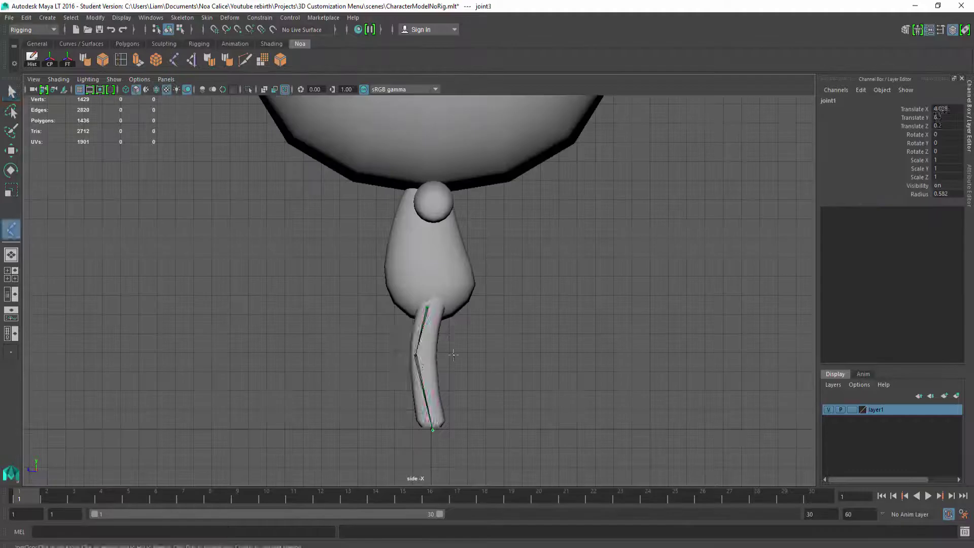
key(w)
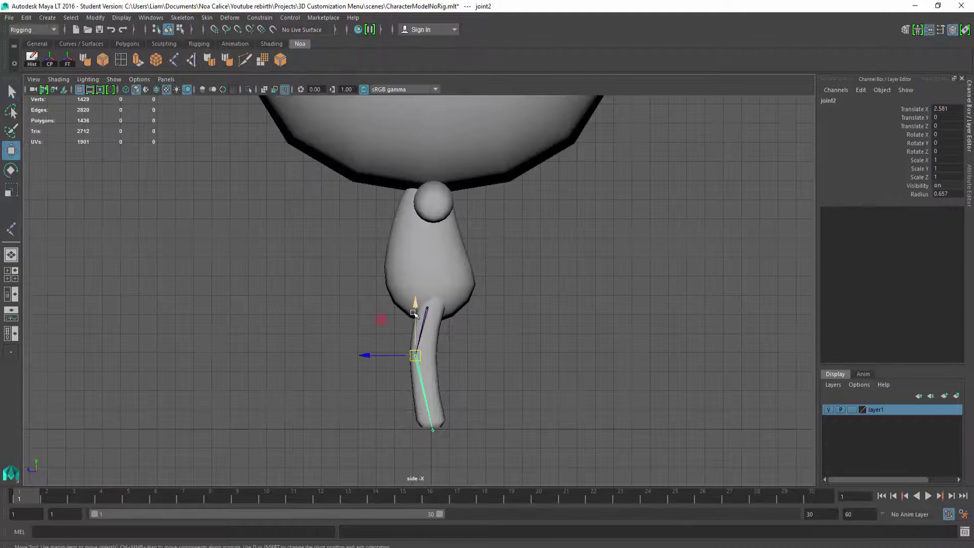
click(433, 435)
key(y)
alt+middle_drag(429, 421, 429, 432)
alt+middle_drag(434, 285, 435, 315)
click(437, 350)
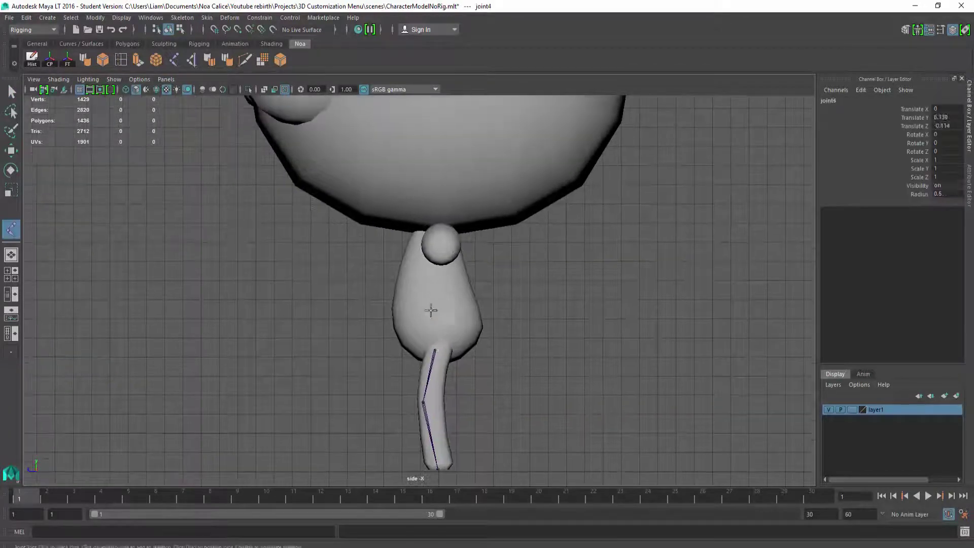
click(423, 298)
drag(423, 283, 431, 234)
scroll(431, 234, down, 5)
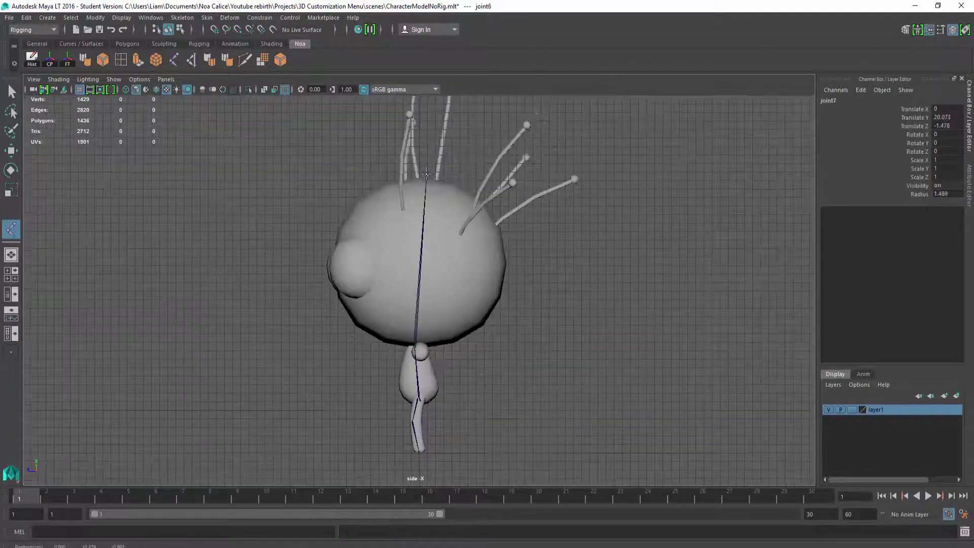
key(Return)
In front view, draw a three-joint chain from the shoulder along the left arm to the hand
key(w)
key(space)
key(space)
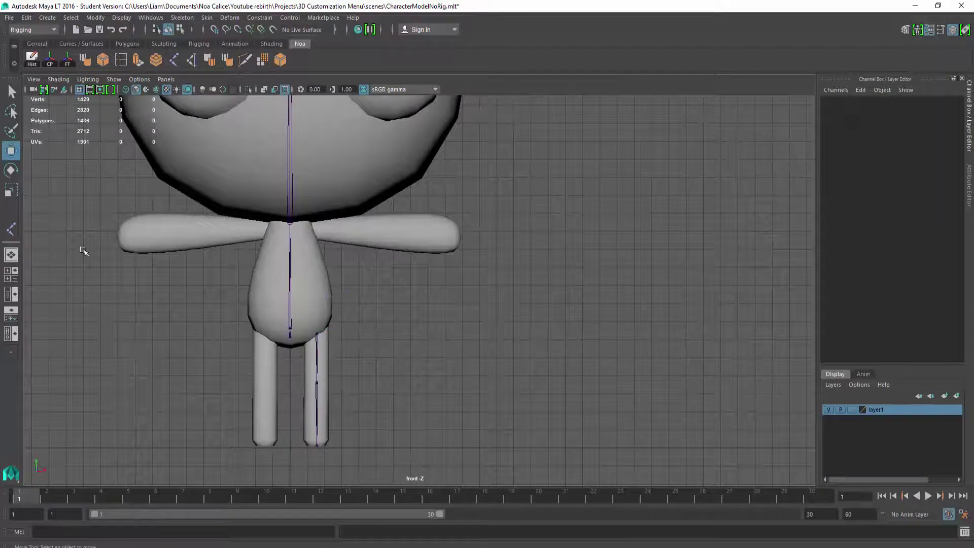
key(y)
click(314, 228)
click(378, 231)
click(461, 237)
key(Return)
key(w)
scroll(456, 233, down, 3)
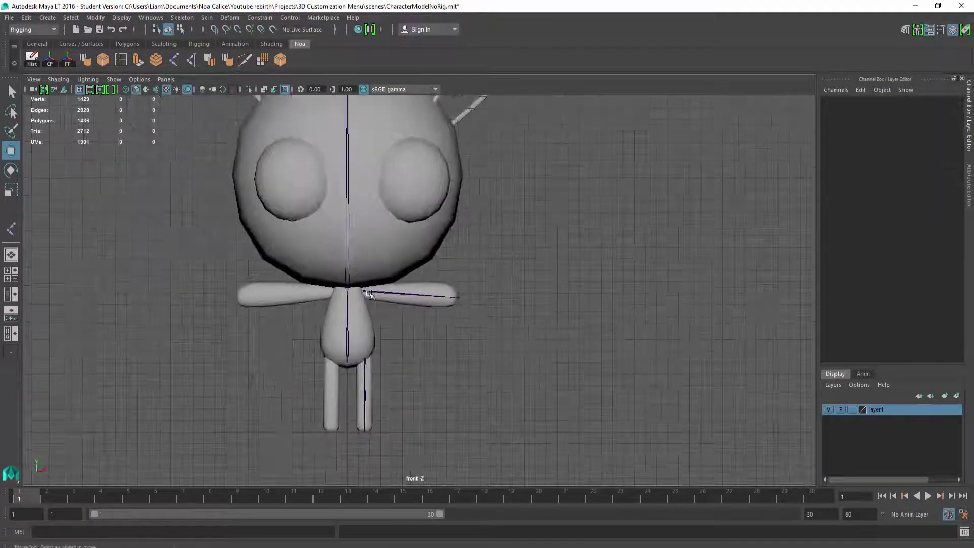
scroll(408, 355, up, 2)
Rename the arm joint to BN_Arm_Left
double_click(845, 100)
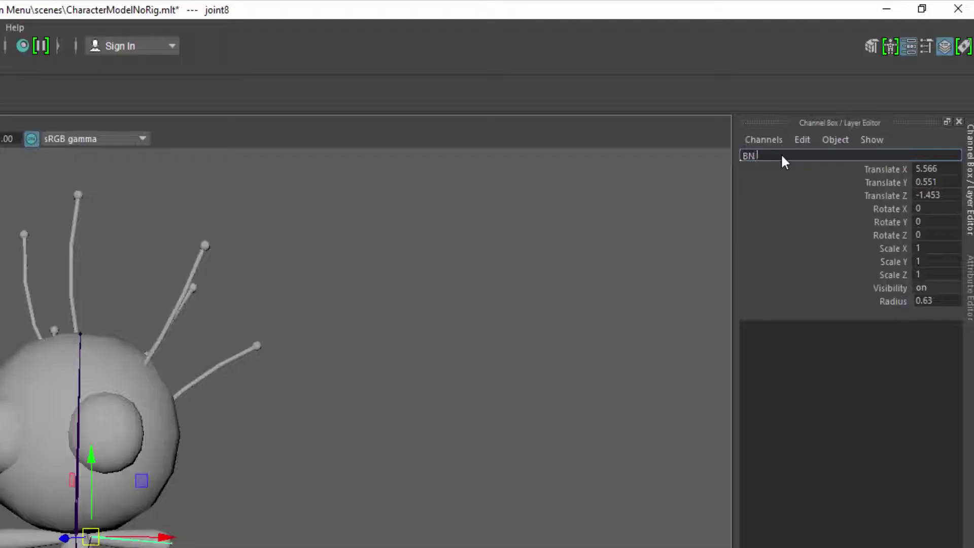
text(BN_Arm_Left)
key(Return)
click(696, 152)
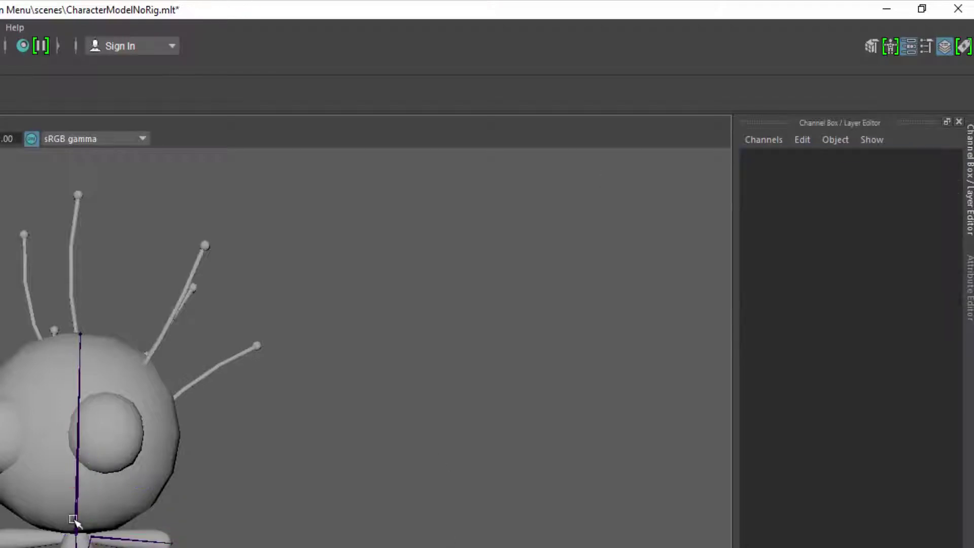
Select the head joint and rename it BN_Head
click(78, 431)
double_click(761, 156)
text(BN Head)
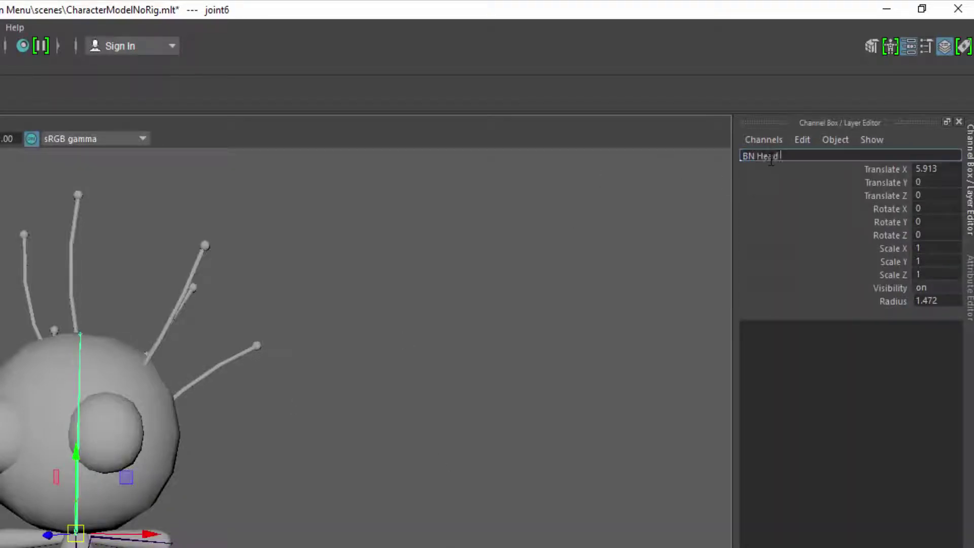
key(Return)
click(242, 541)
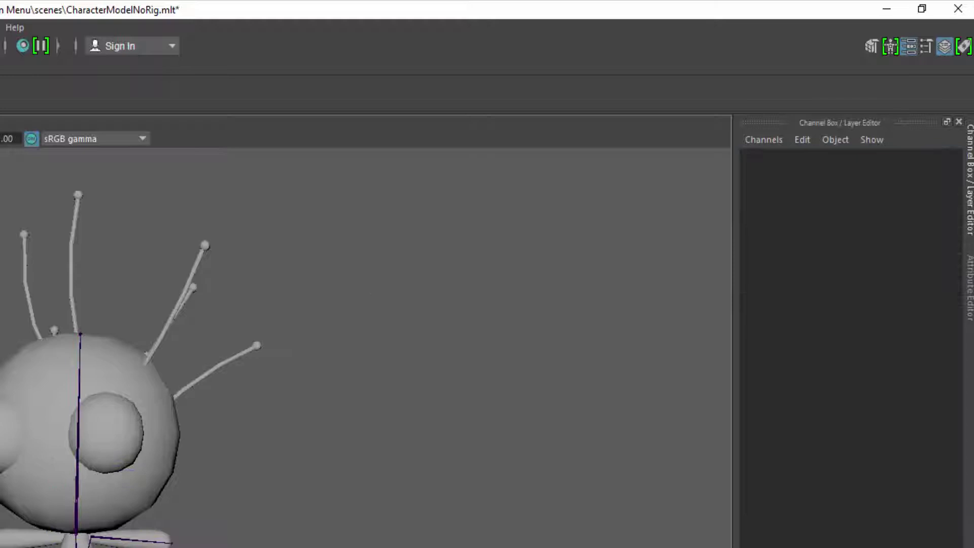
Select the body joint and rename it BN_Body
click(77, 456)
double_click(761, 156)
text(BN_Body)
key(Return)
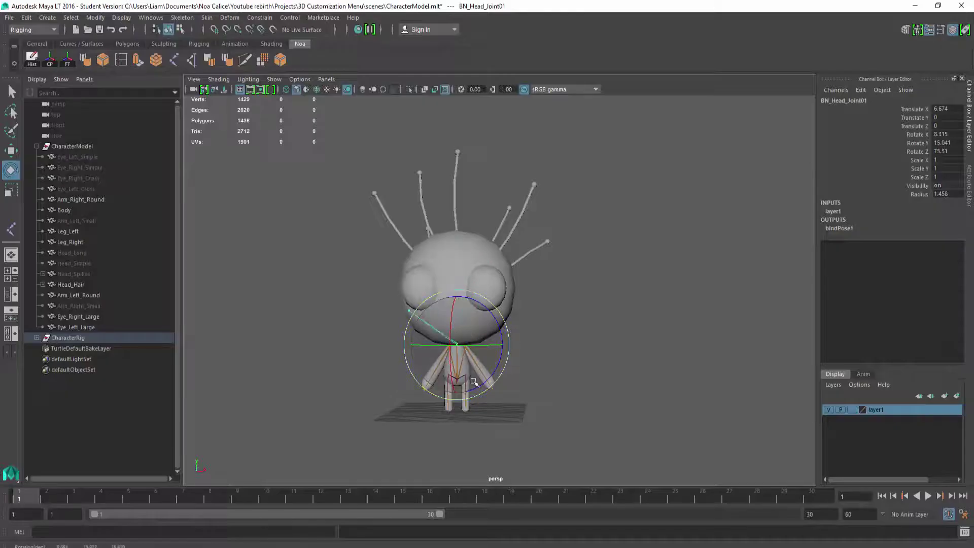
Rotate BN_Head_Joint01, then bend BN_Body_Joint01 back and forth to check the mesh deforms
drag(441, 371, 461, 332)
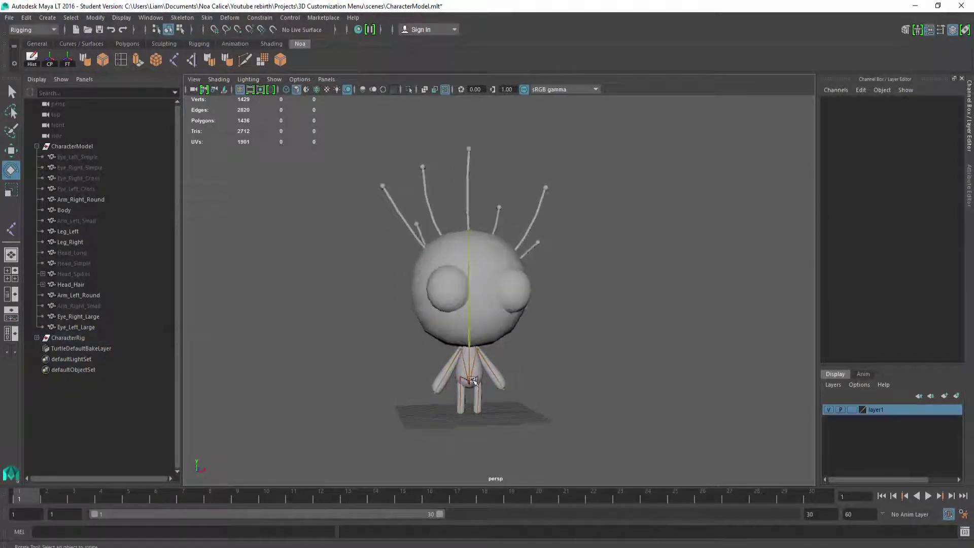
click(471, 381)
drag(471, 381, 495, 373)
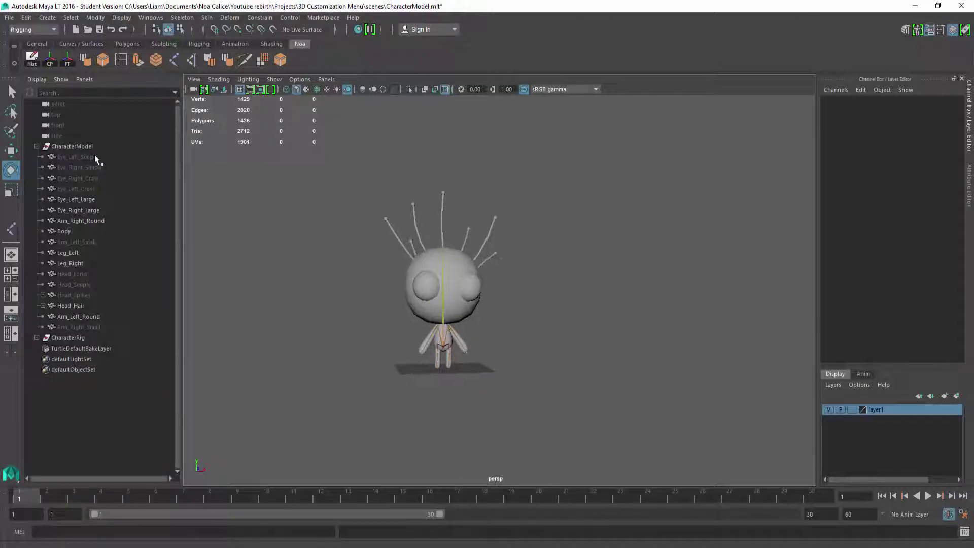
Unhide the eye variants Eye_Left_Simple through Eye_Left_Cross and the Head_Long, Head_Simple and Head_Spikes meshes
drag(95, 157, 92, 189)
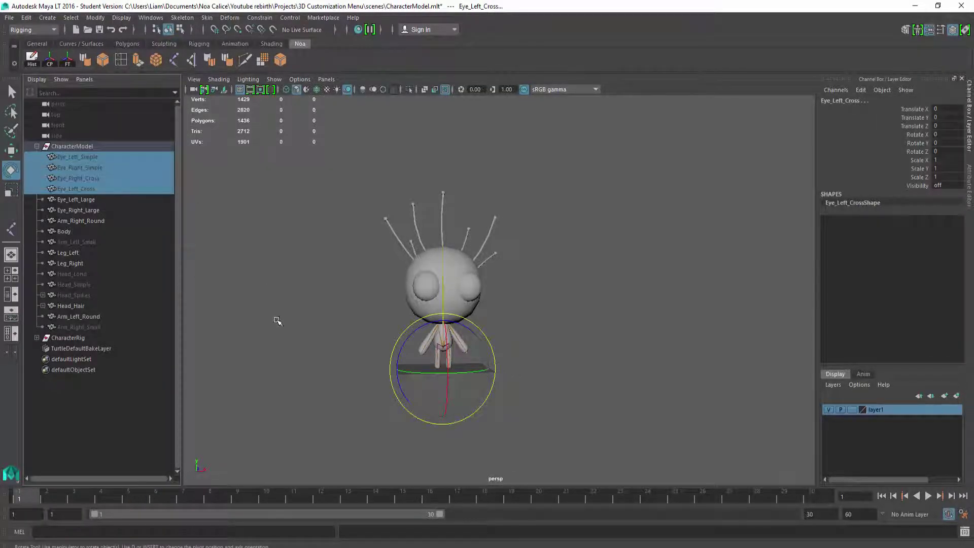
key(shift+h)
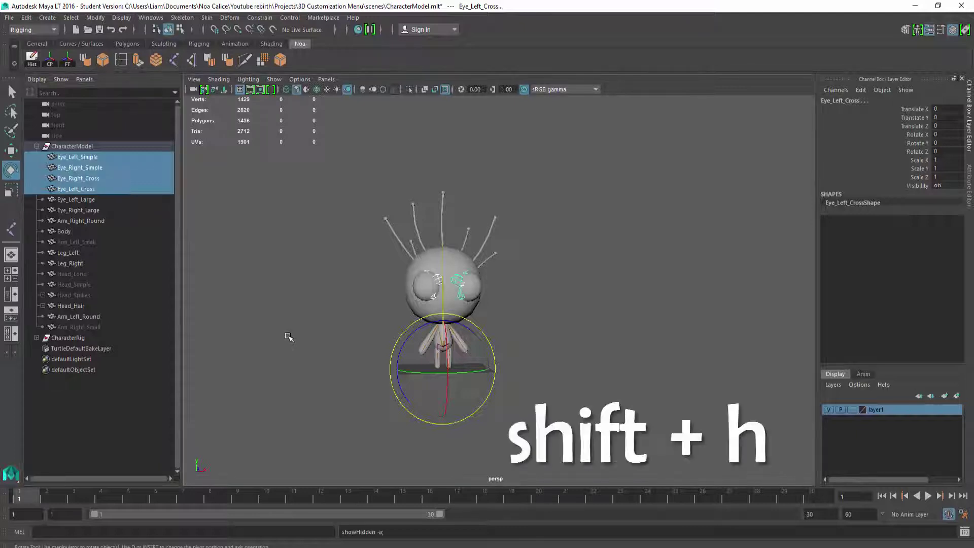
click(71, 274)
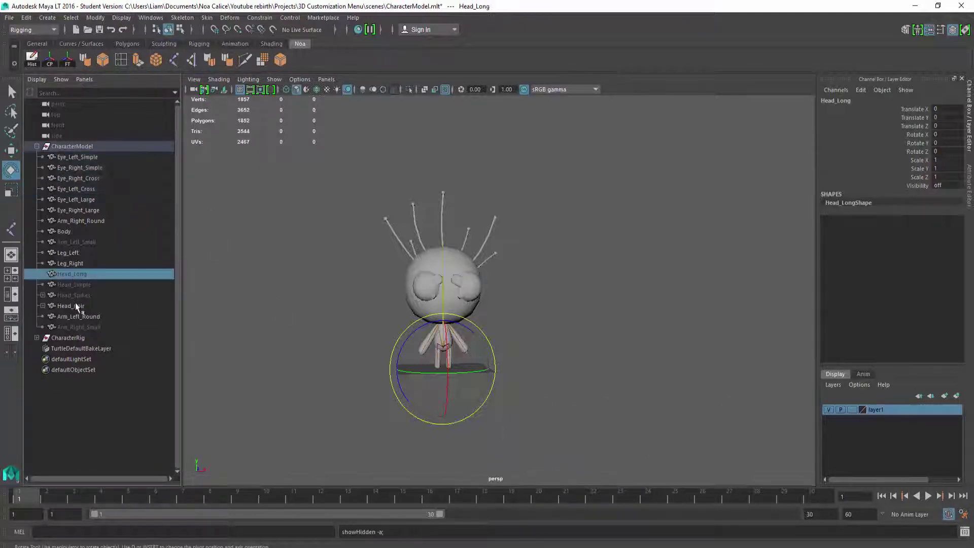
shift+click(74, 295)
key(shift+h)
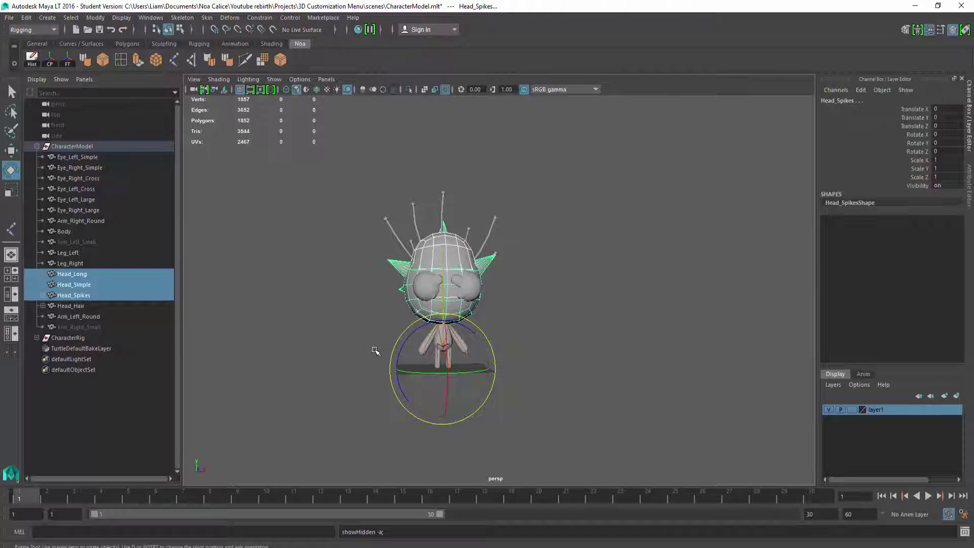
click(374, 349)
Select Head_Spikes, Head_Long through Head_Hair, and all the eye meshes together
scroll(436, 316, up, 5)
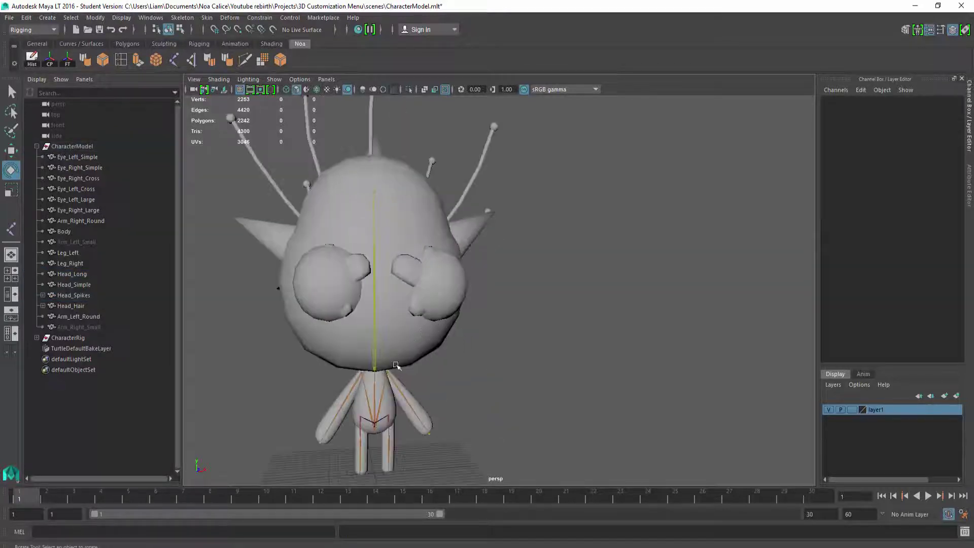
click(373, 362)
alt+drag(270, 300, 245, 294)
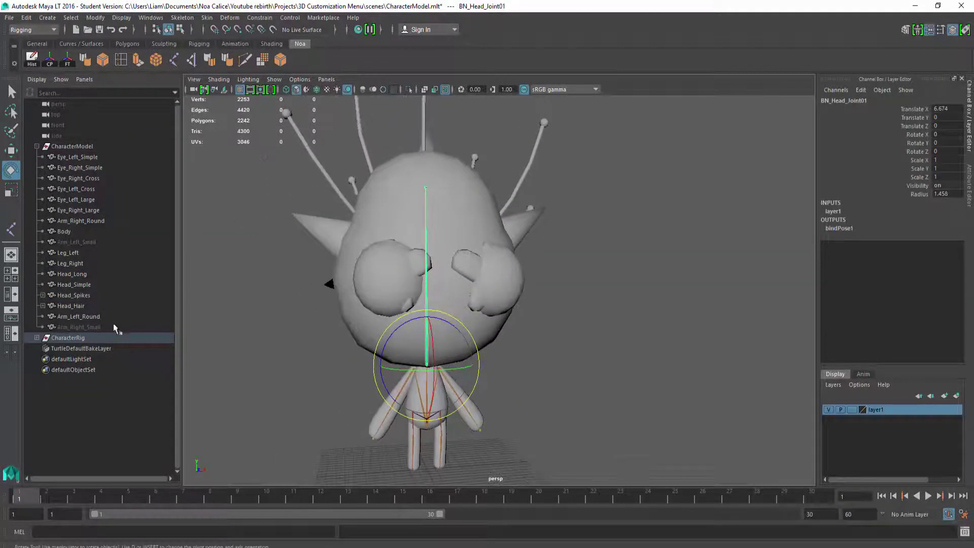
click(84, 295)
drag(68, 306, 76, 275)
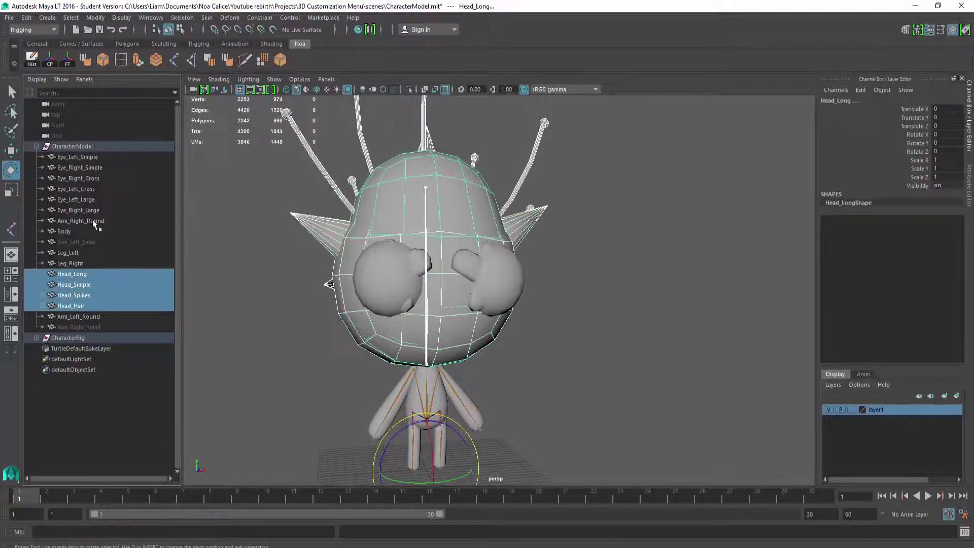
ctrl+drag(74, 203, 73, 156)
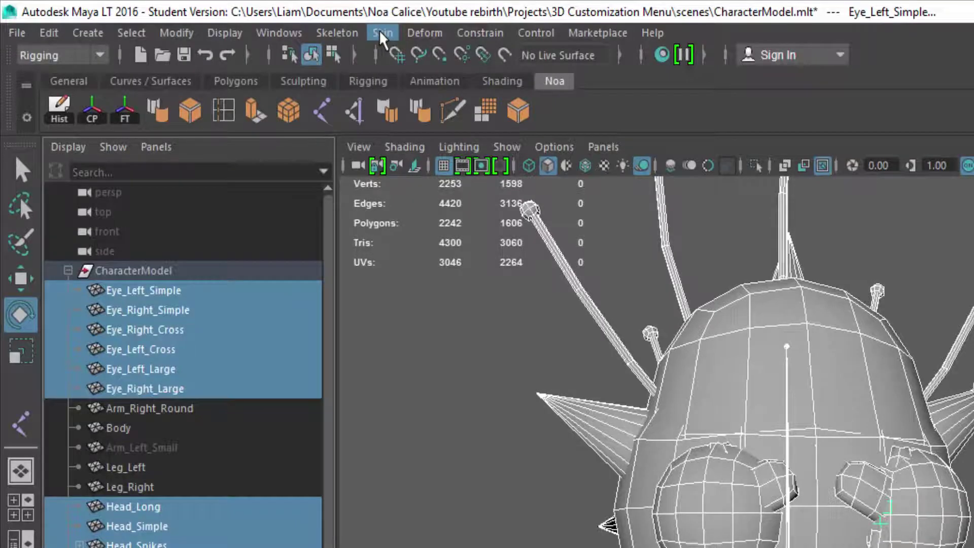
click(208, 18)
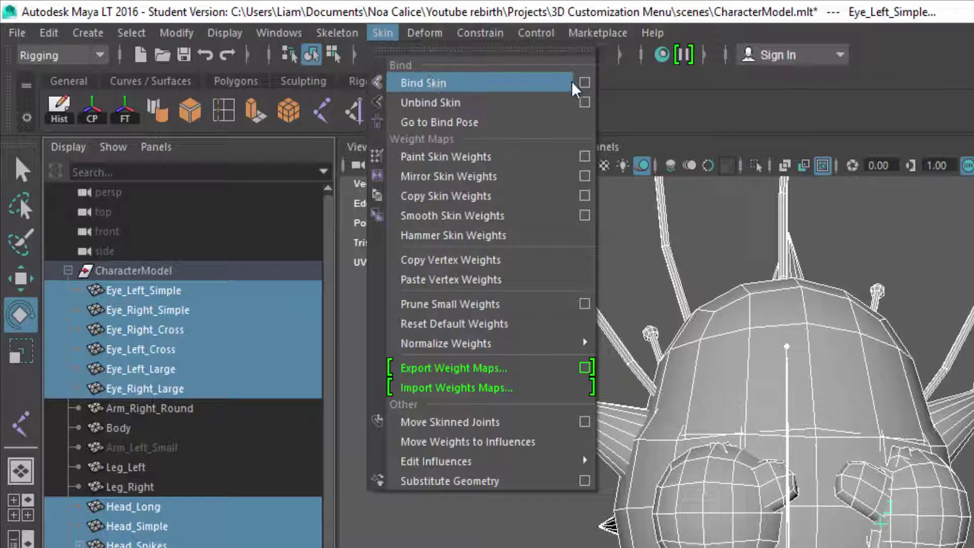
Run Bind Skin on the selected meshes with Joint hierarchy, Geodesic Voxel and max influences 4
click(585, 83)
drag(787, 238, 412, 75)
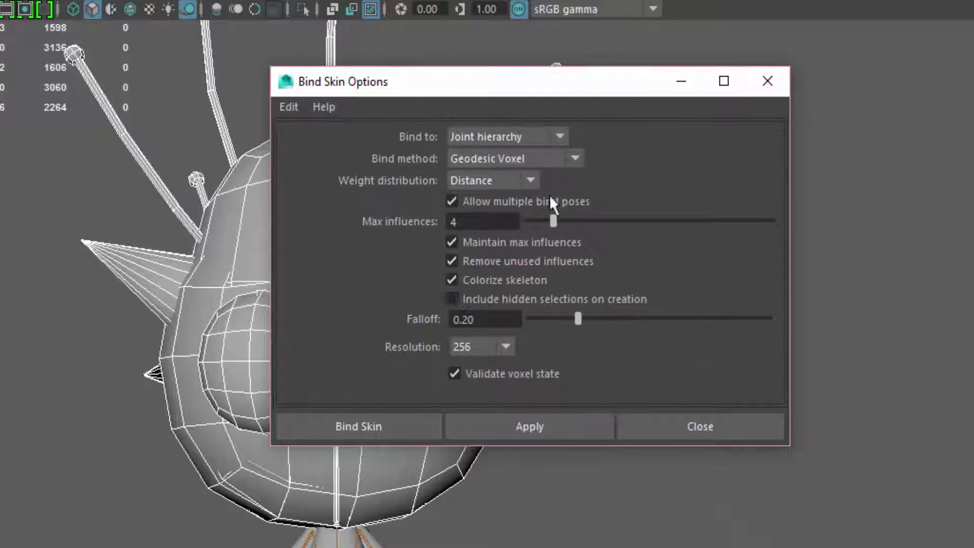
click(386, 420)
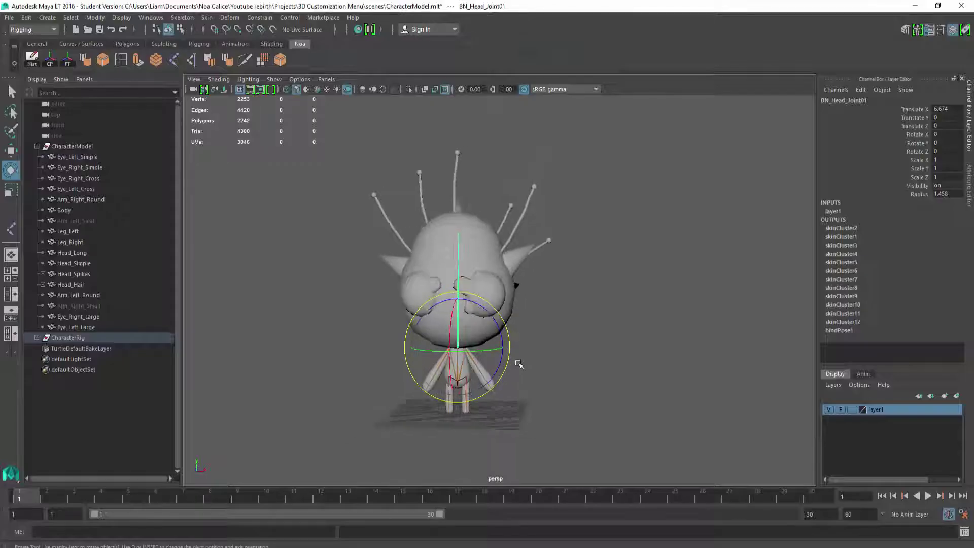
Test-rotate the head joint, undo the head and arm test poses, then move BN_Root_Joint01
drag(473, 334, 452, 329)
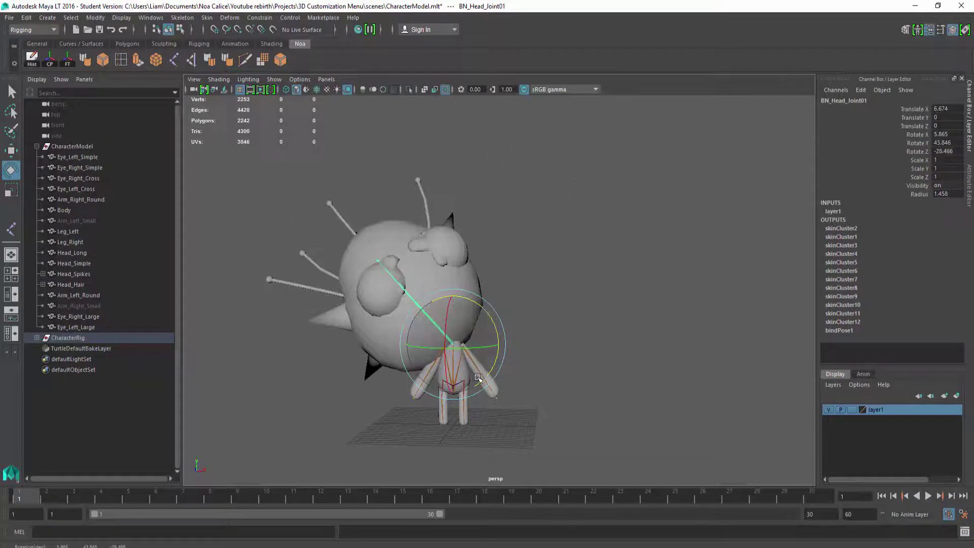
key(ctrl+z)
key(ctrl+z)
key(ctrl+z)
key(ctrl+z)
key(ctrl+z)
key(ctrl+z)
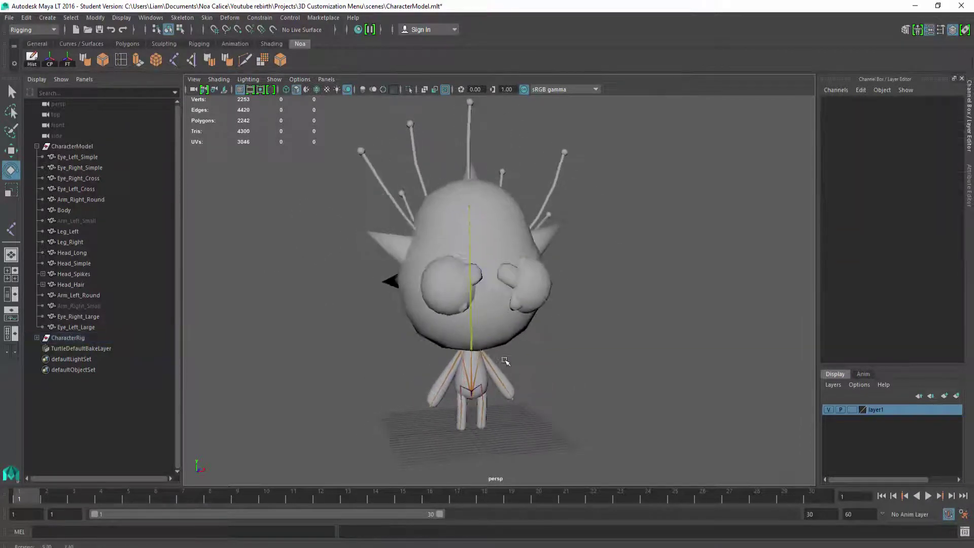
key(ctrl+z)
key(ctrl+z)
key(ctrl+z)
key(ctrl+z)
key(ctrl+z)
key(ctrl+z)
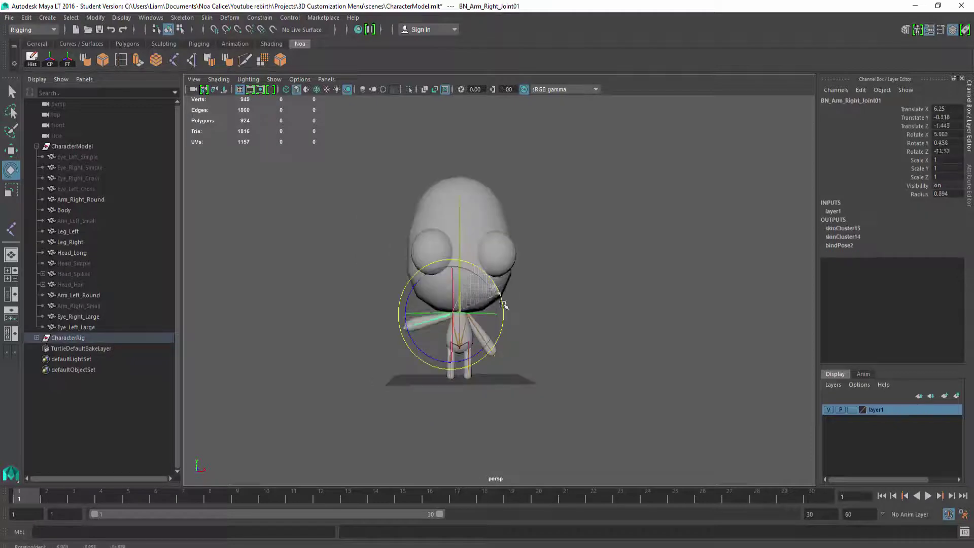
key(ctrl+z)
key(ctrl+z)
key(ctrl+z)
key(ctrl+z)
key(ctrl+z)
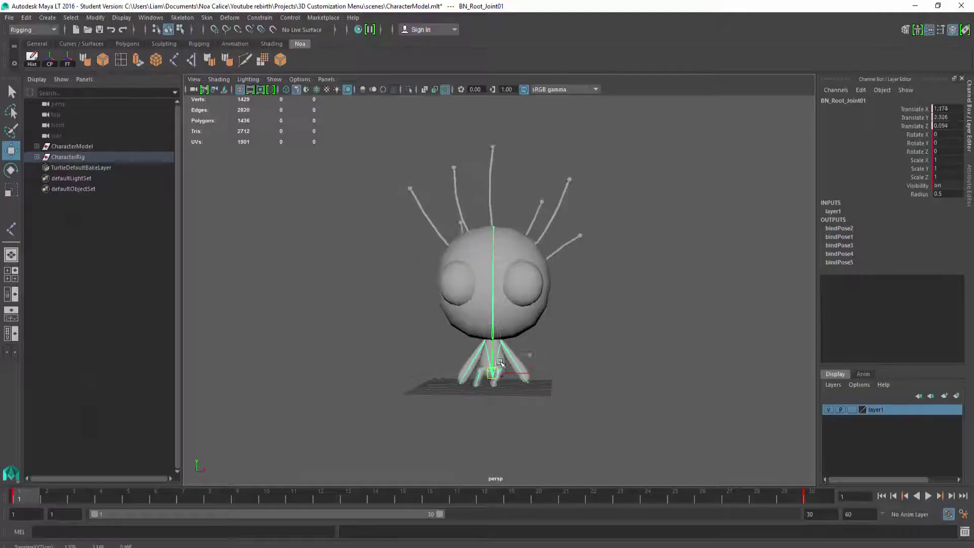
drag(500, 395, 465, 341)
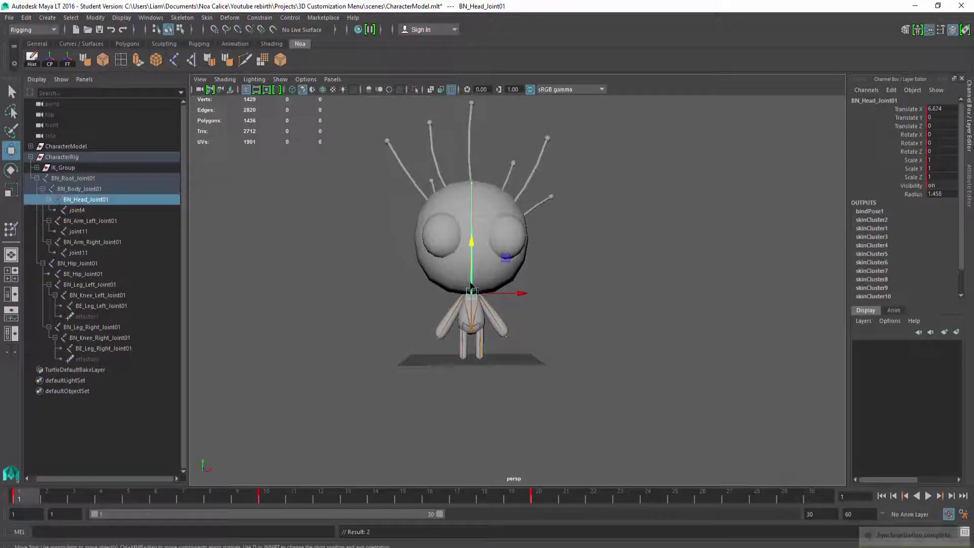
Copy the frame 1 keys and paste them at frame 30 so the loop ends on the start pose
right_click(34, 495)
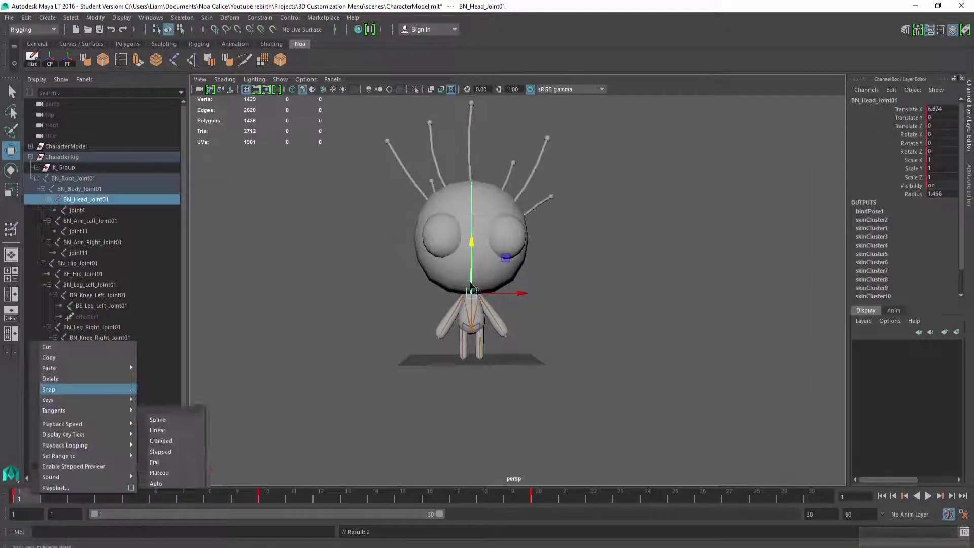
click(76, 354)
click(812, 494)
right_click(812, 495)
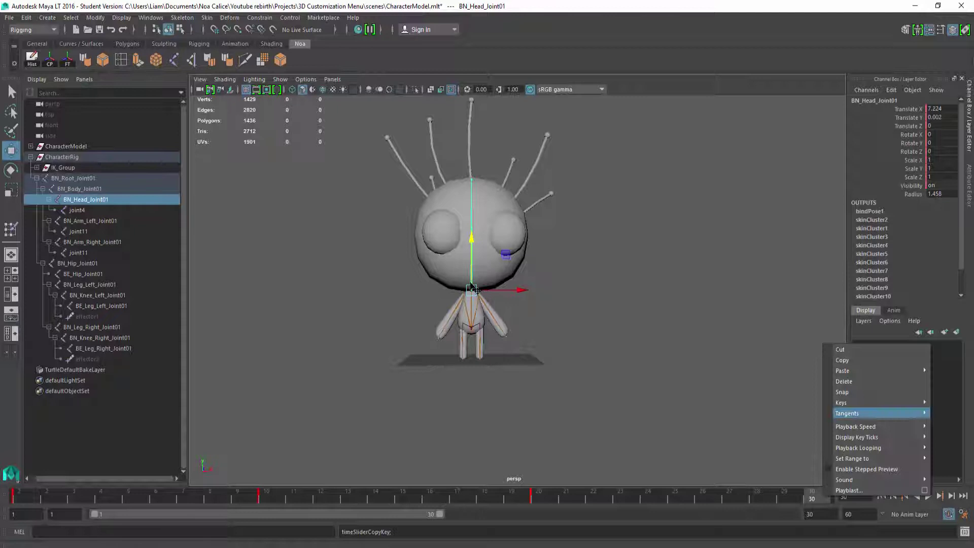
mouse_move(858, 376)
click(772, 381)
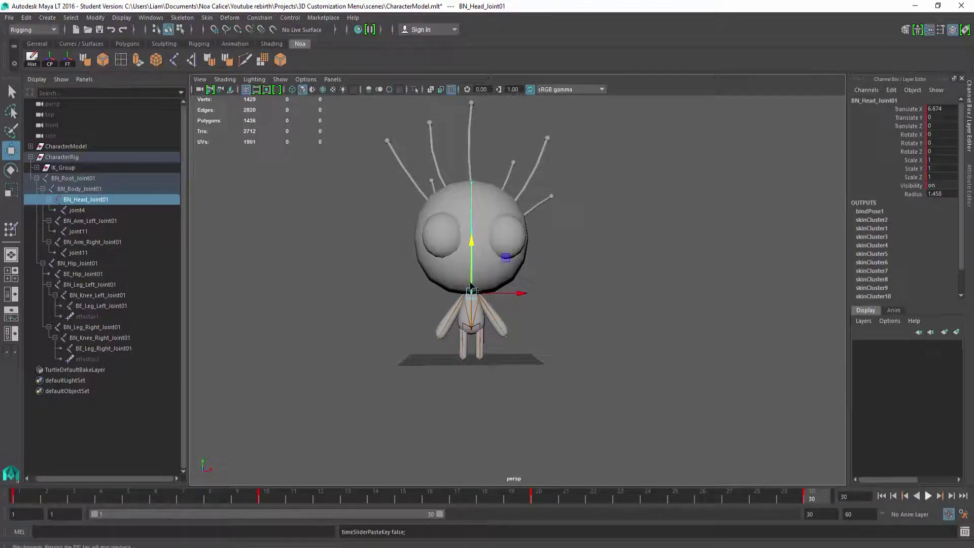
Stop playback at frame 12, key the whole joint hierarchy there, and replay the loop
key(alt+v)
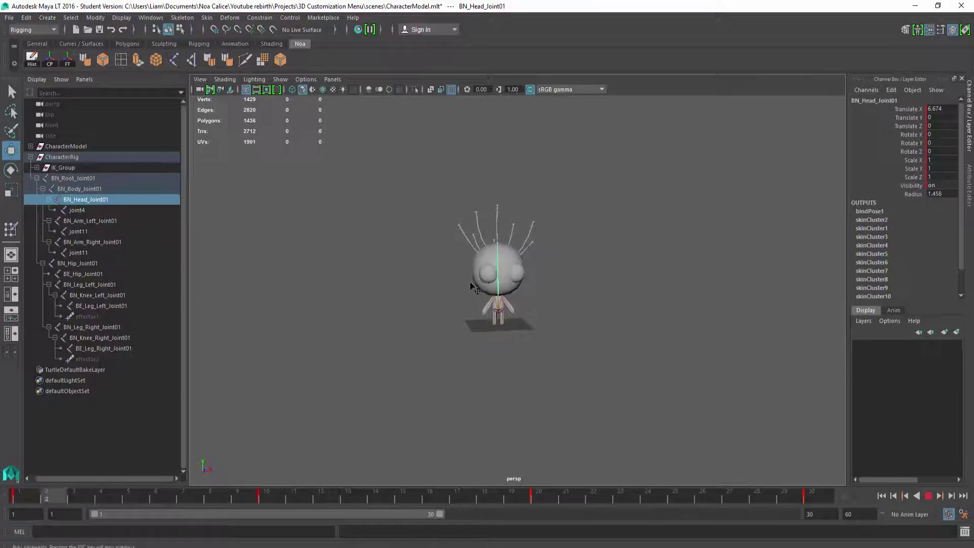
key(alt+v)
key(Up)
key(Up)
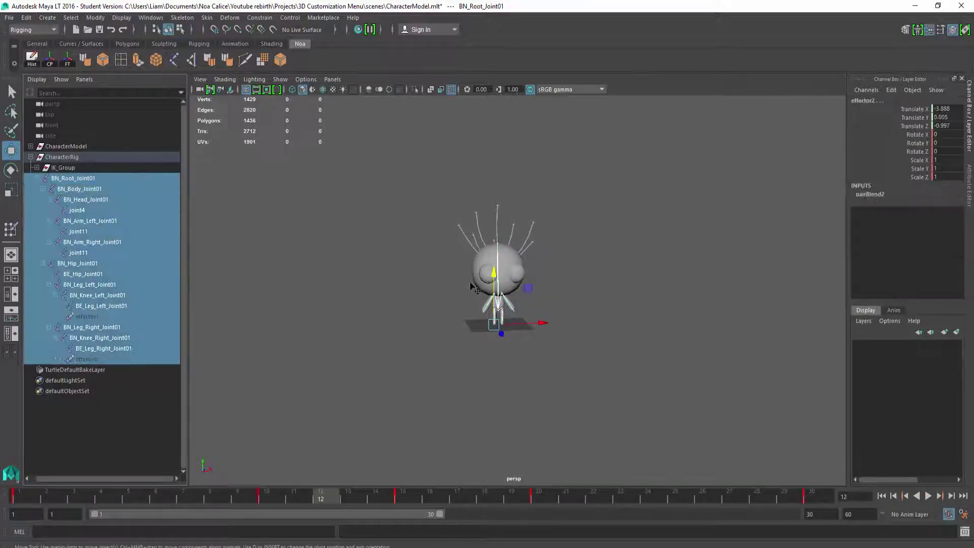
key(s)
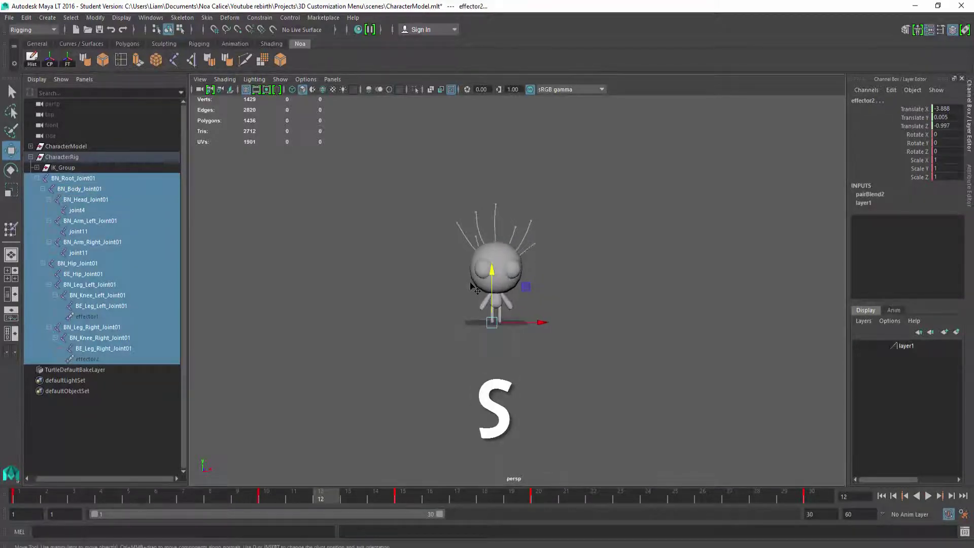
click(470, 282)
key(alt+v)
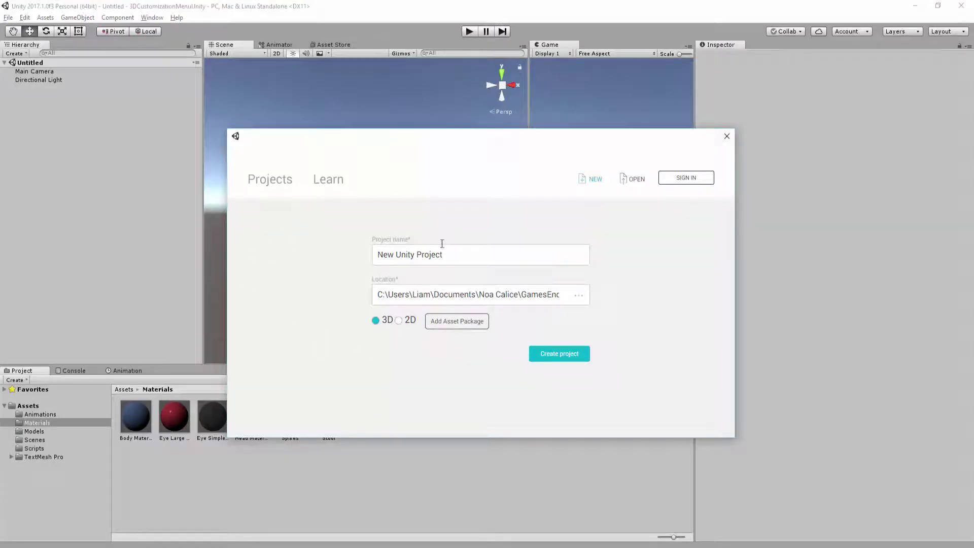
Name the new 3D project '3D Customization Menu', create it, and look around its empty scene
drag(457, 253, 282, 249)
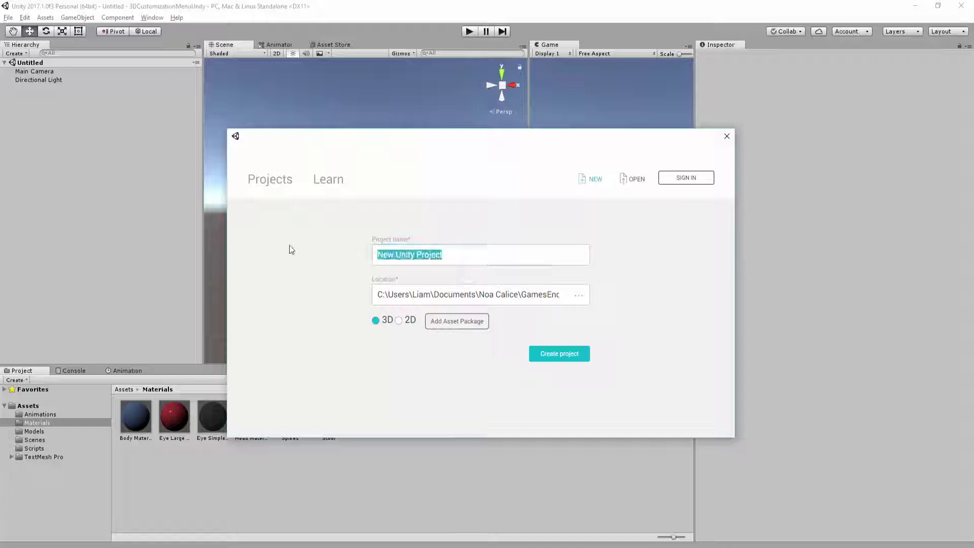
text(3D Cust)
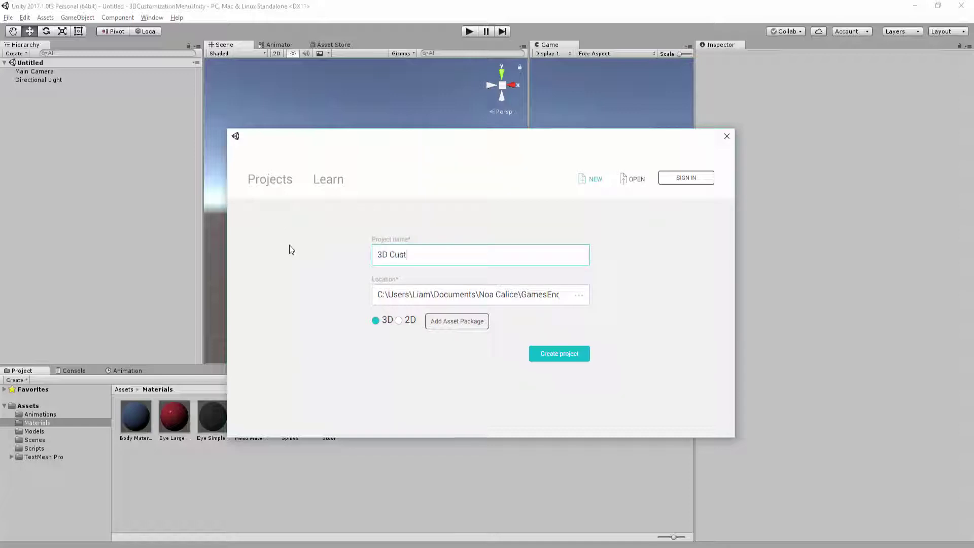
text(omization Menu)
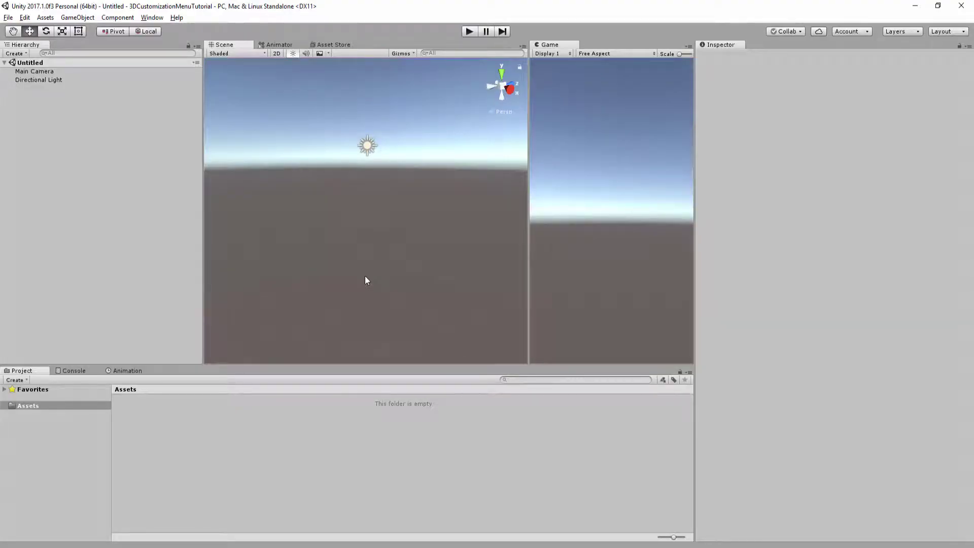
alt+drag(326, 279, 459, 268)
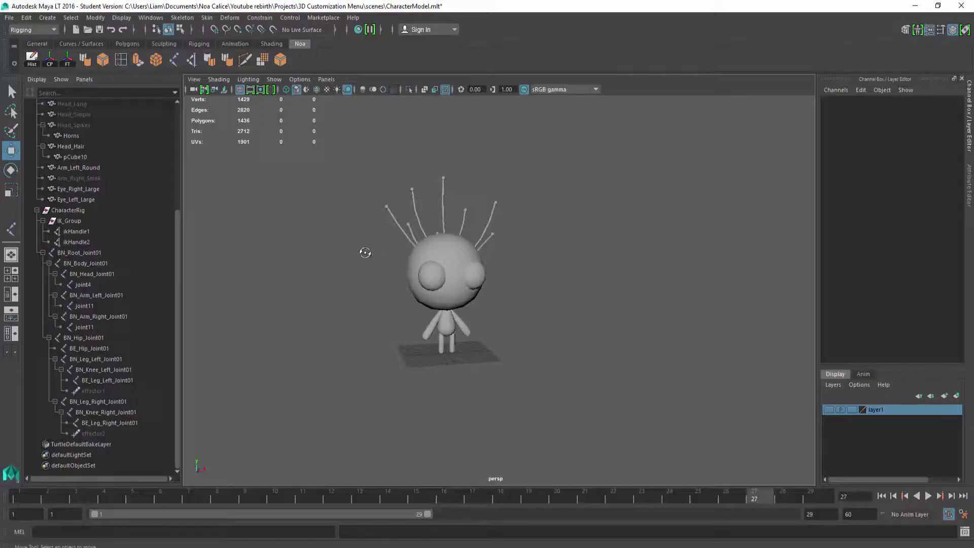
Select the hierarchy from the CharacterModel group down to effector2 in the Outliner
alt+drag(365, 252, 375, 252)
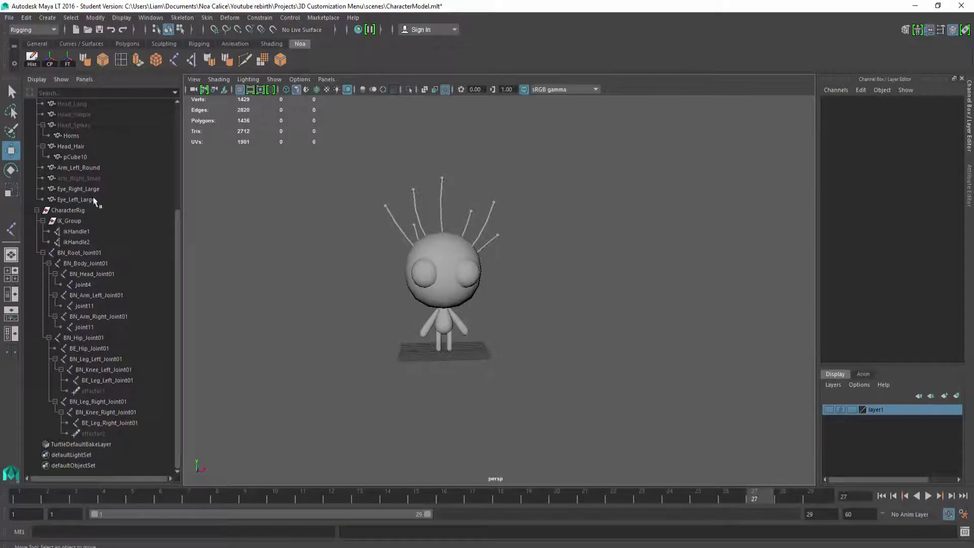
scroll(103, 209, up, 5)
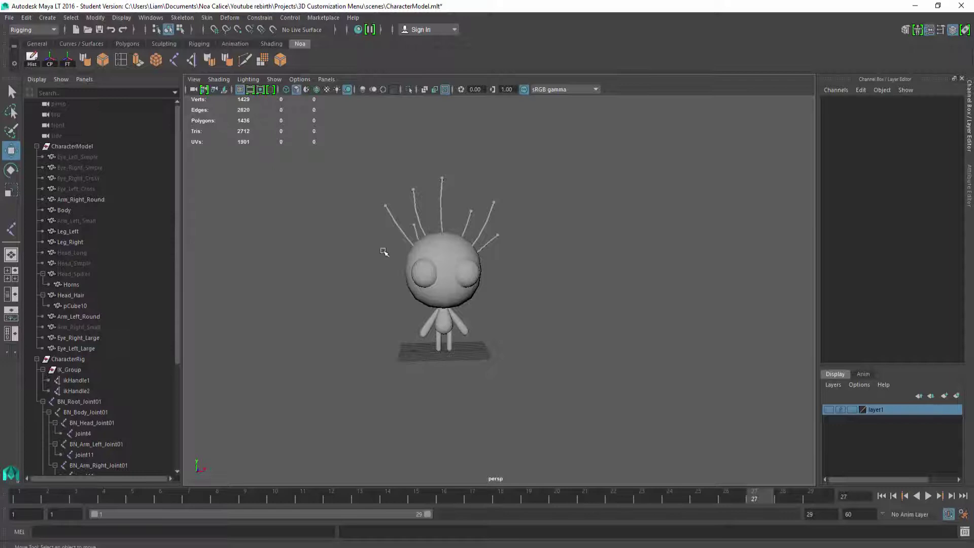
alt+drag(306, 292, 320, 291)
click(70, 146)
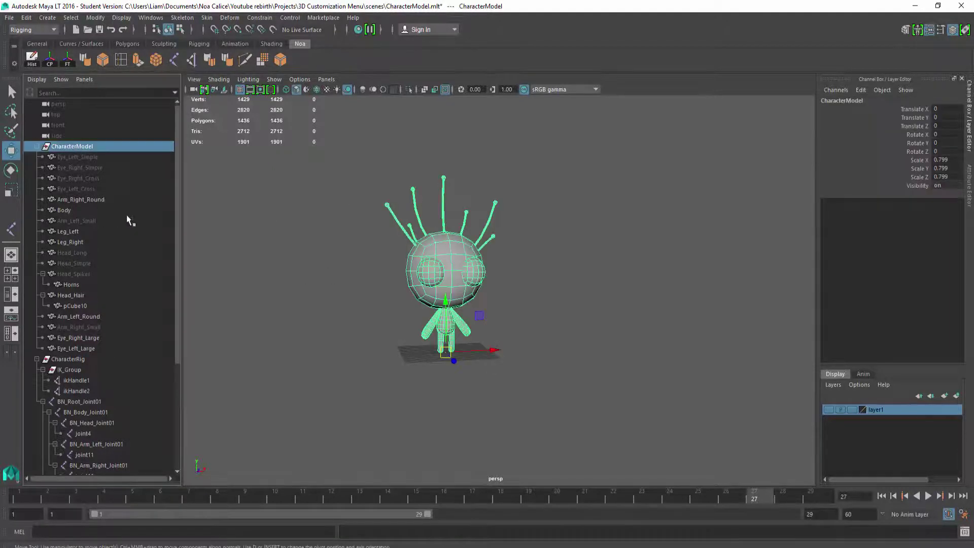
scroll(121, 221, down, 5)
shift+click(93, 433)
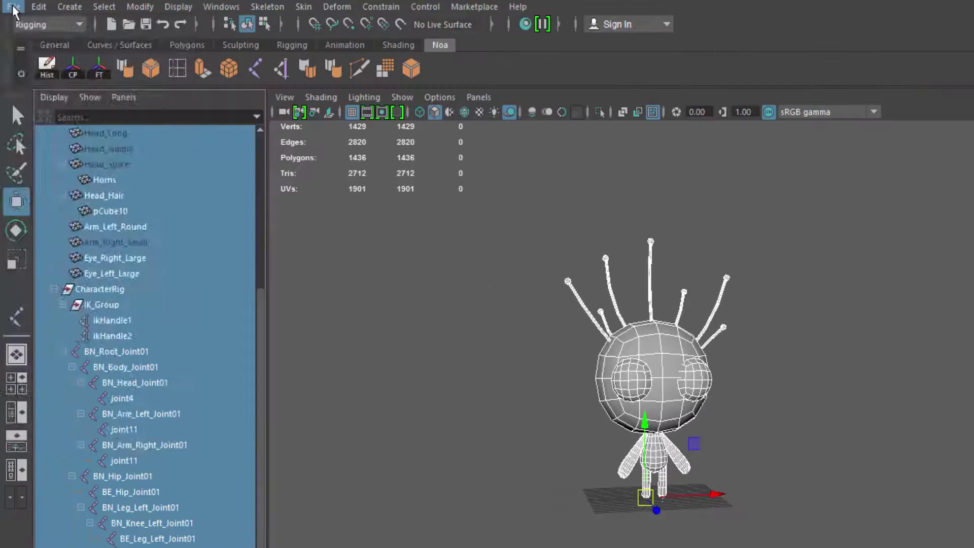
Choose File > Export Selection to export only the selected objects
click(8, 17)
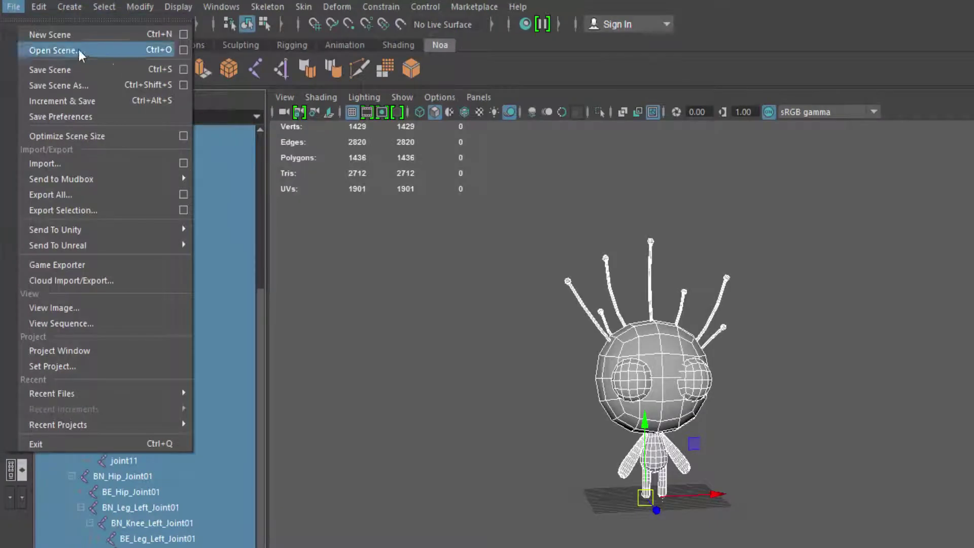
mouse_move(90, 234)
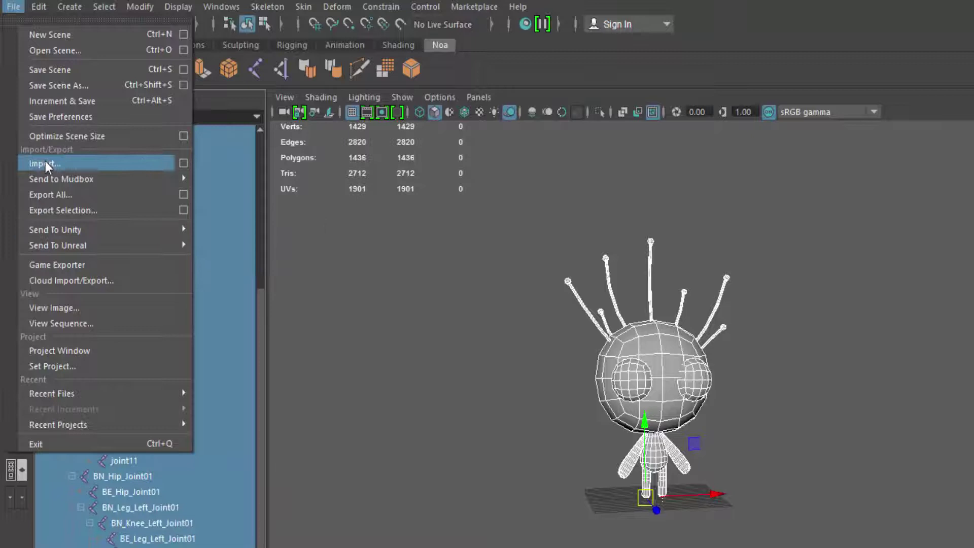
click(113, 209)
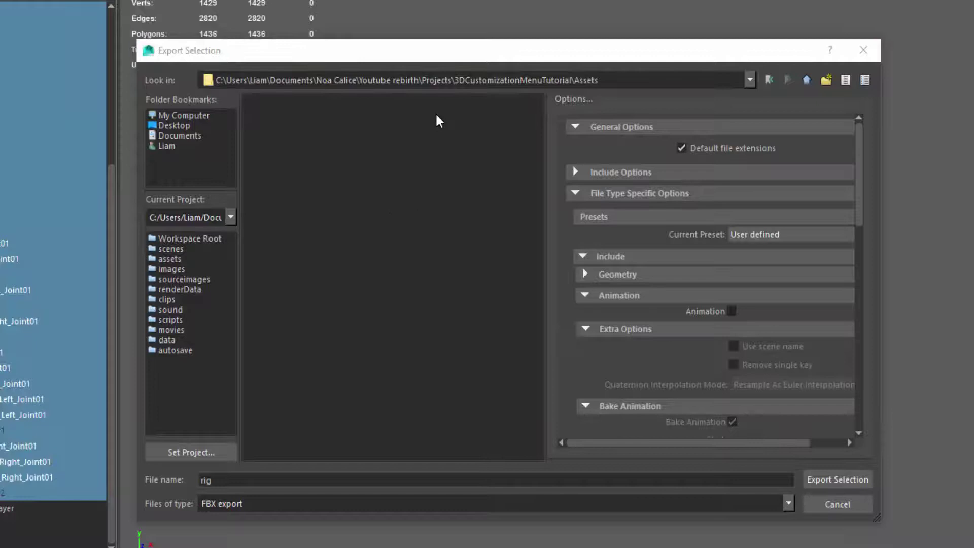
Export the selection as the FBX file 'rig' into Unity's Assets folder and dismiss the warnings
drag(384, 51, 380, 31)
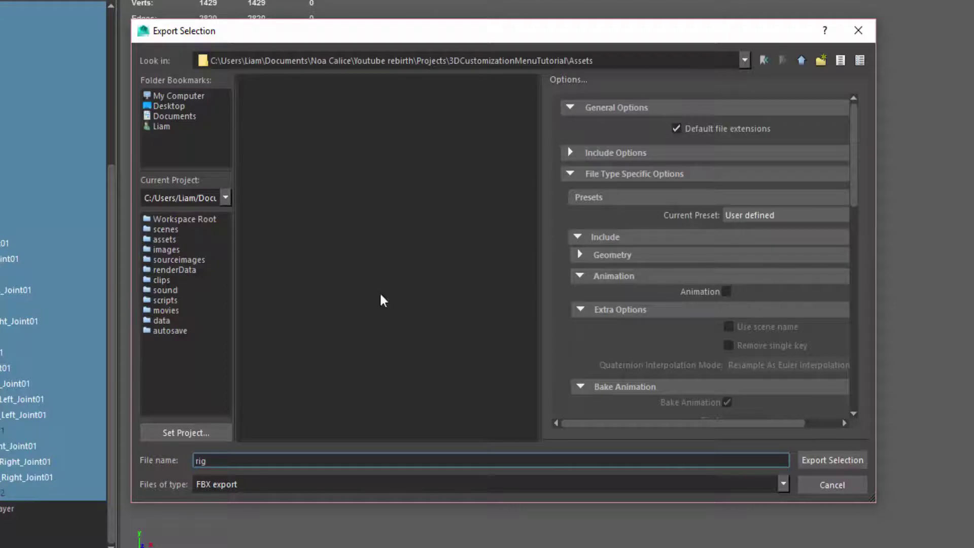
click(812, 460)
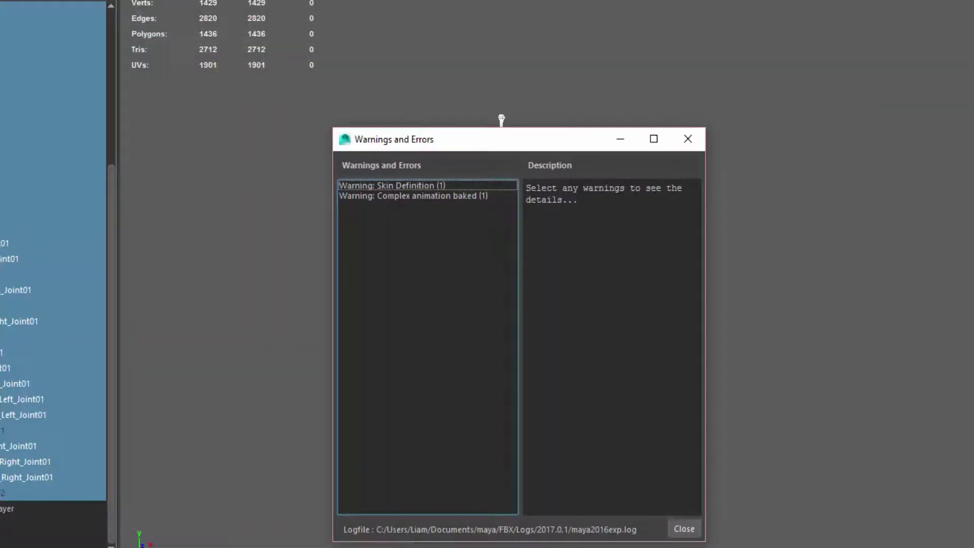
drag(458, 134, 457, 110)
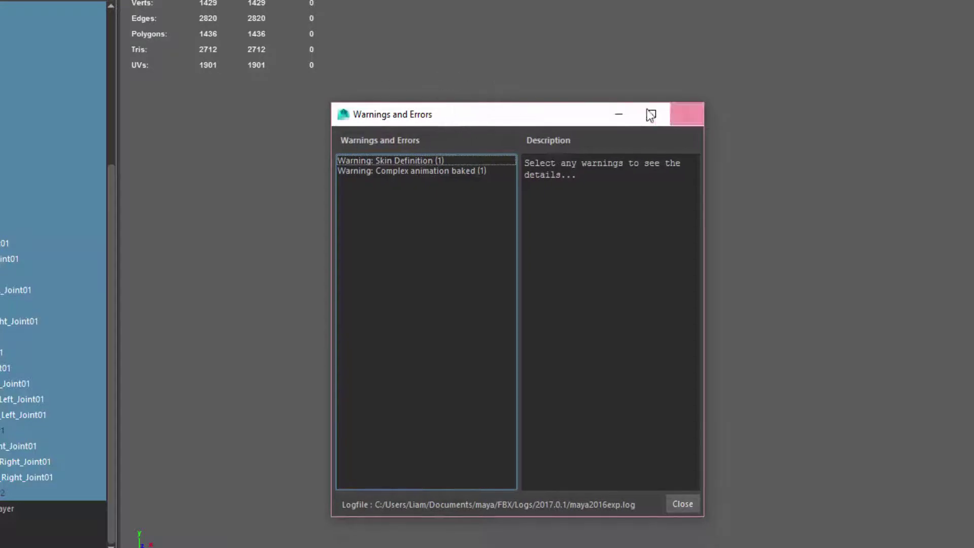
click(681, 503)
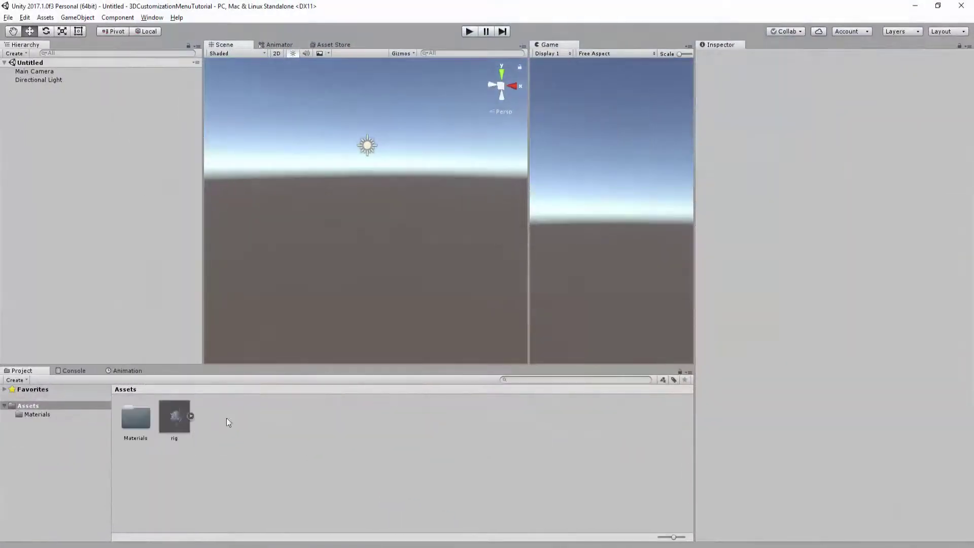
Select the imported rig asset in Unity and view its Model import settings
click(176, 423)
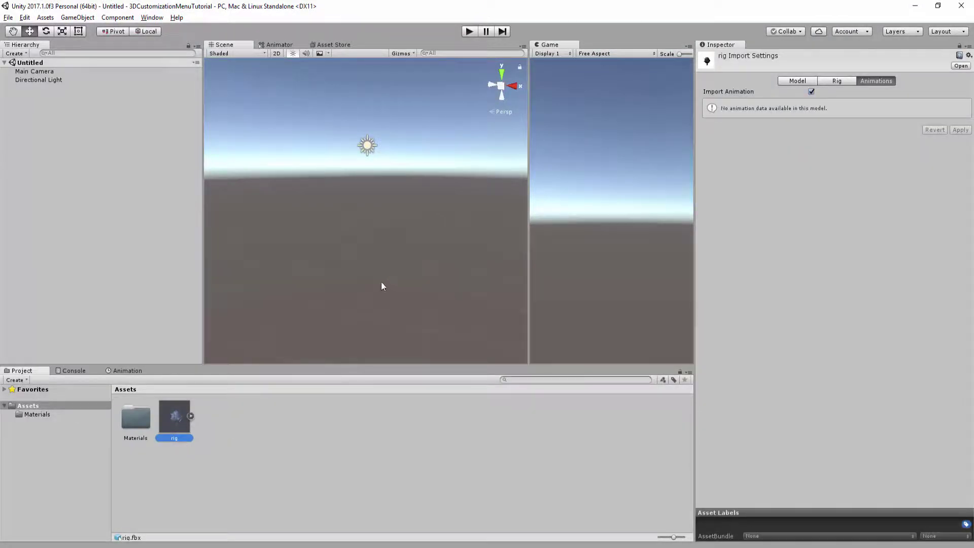
click(797, 81)
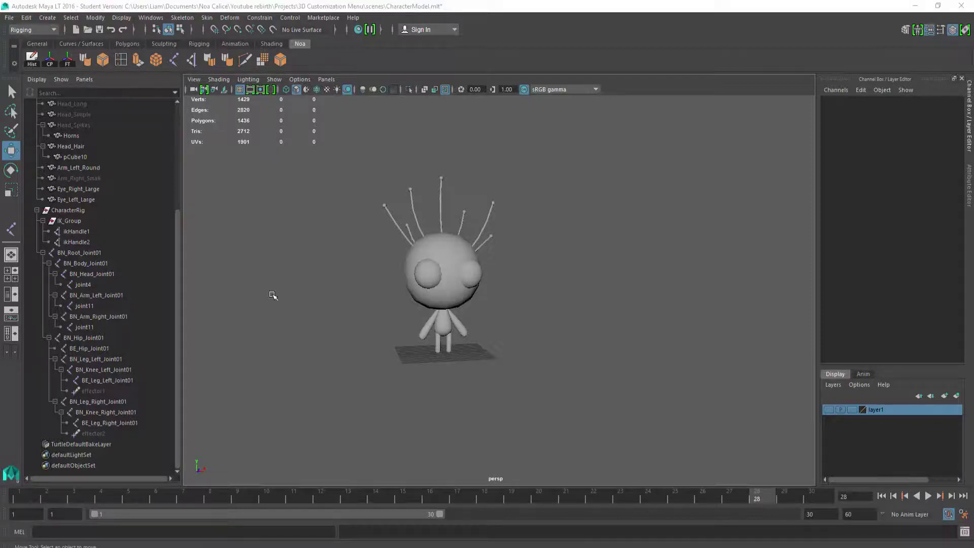
Select CharacterModel through effector2, then select all keyframes from frame 1 to 30
scroll(77, 152, up, 5)
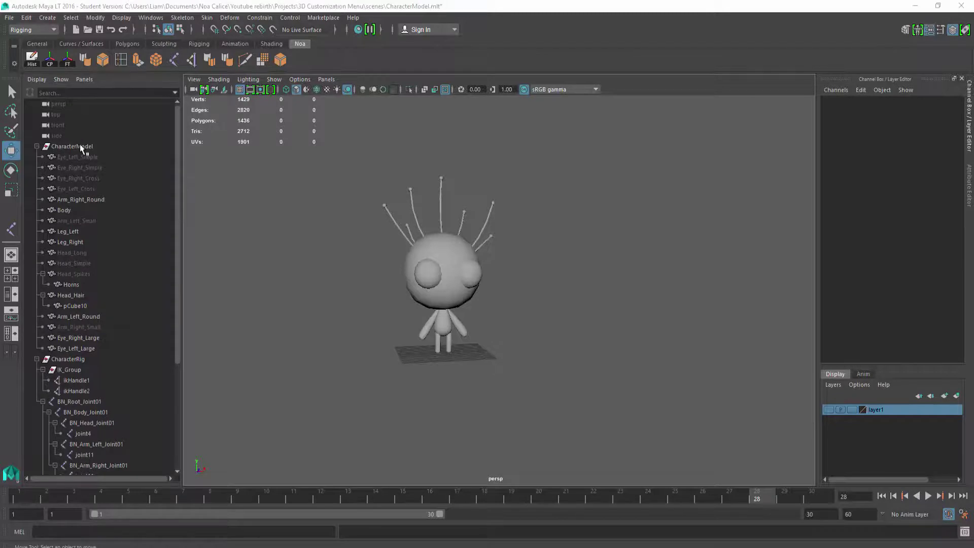
click(81, 147)
scroll(77, 135, down, 5)
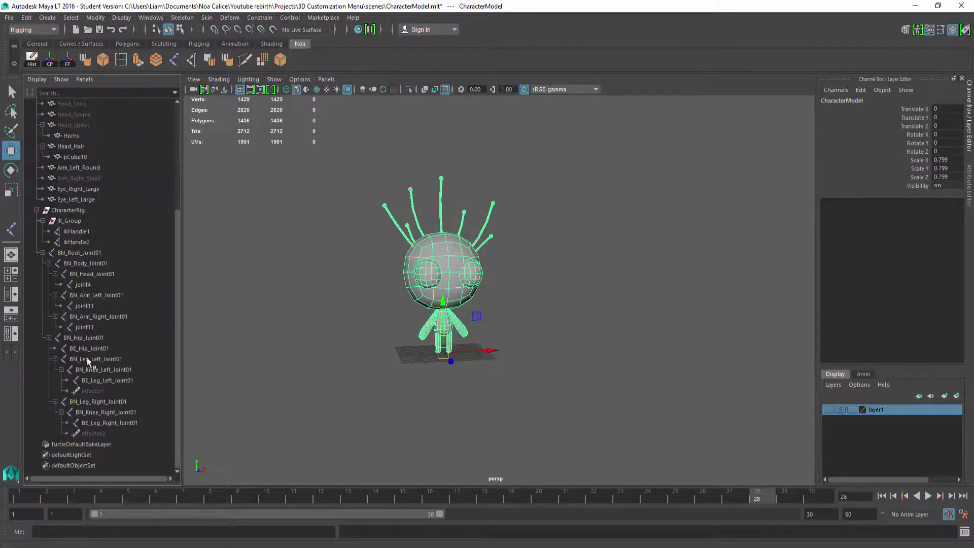
shift+click(106, 431)
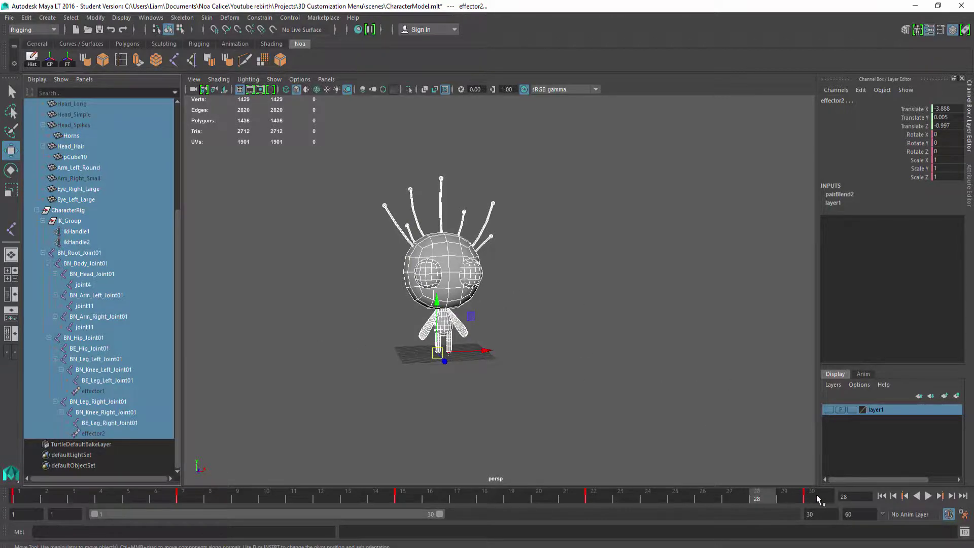
shift+drag(818, 500, 15, 499)
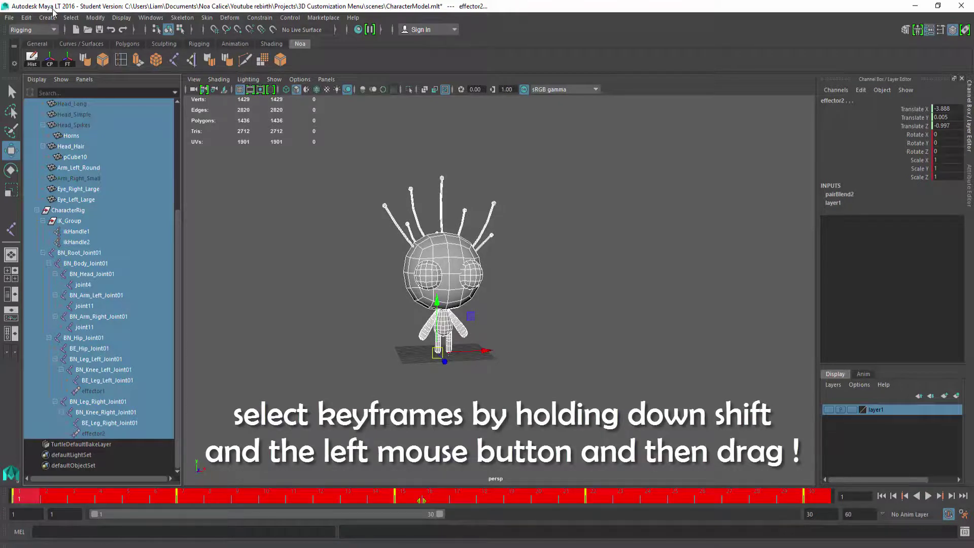
Export the selection with animation as 'IdleAnimation' FBX, then dismiss the warnings
click(9, 18)
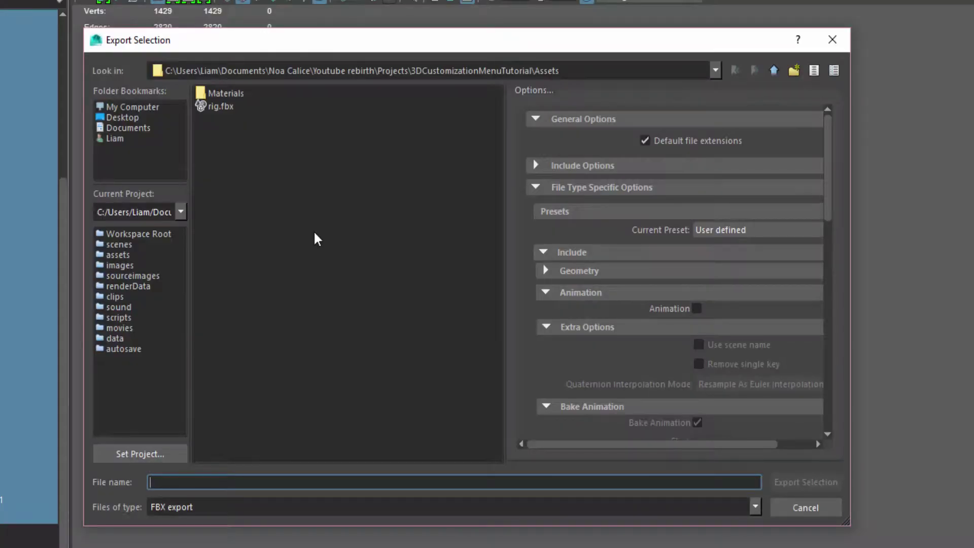
text(IdleAnimation)
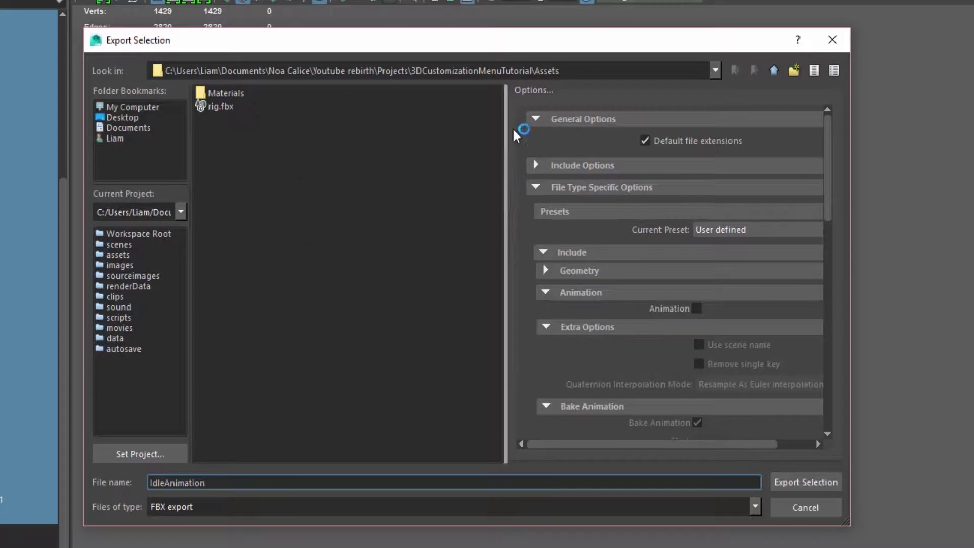
drag(495, 40, 471, 26)
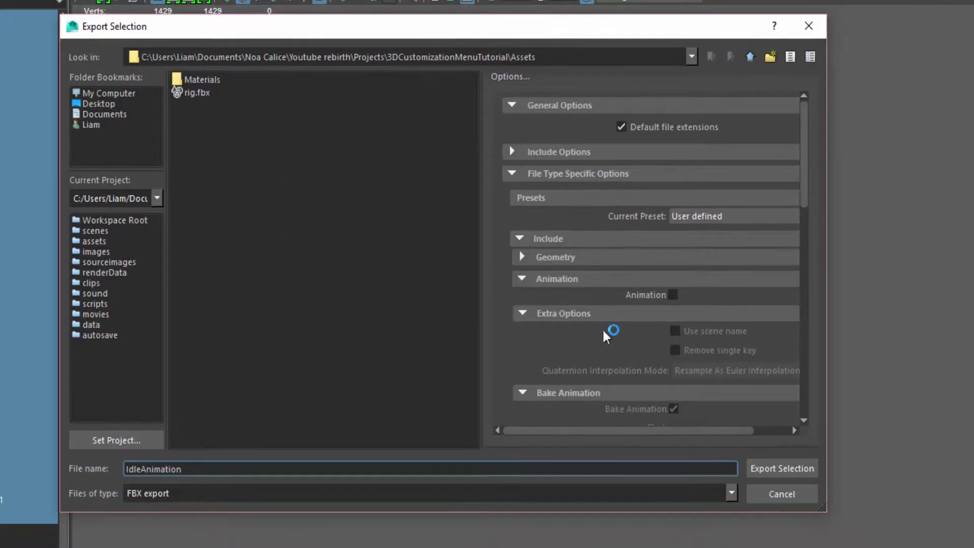
click(673, 294)
scroll(671, 292, down, 3)
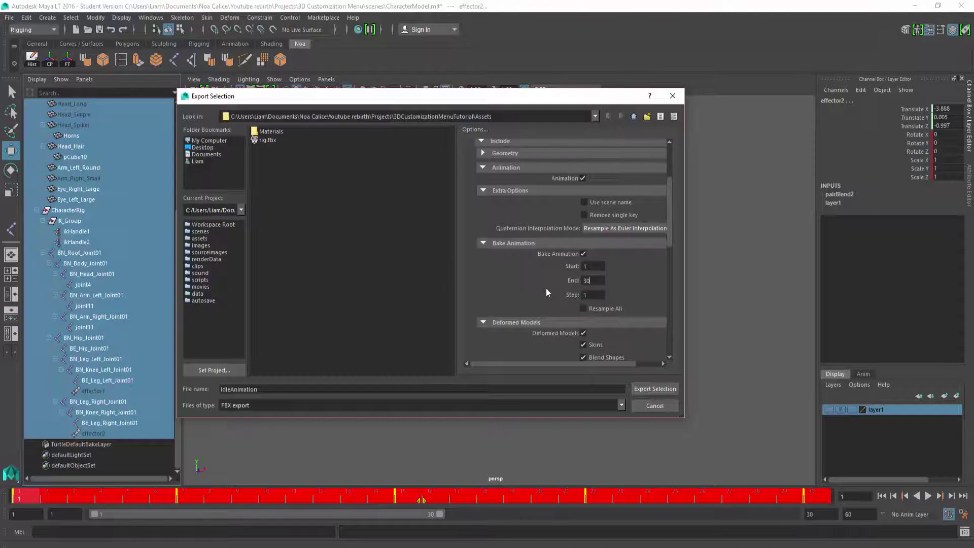
click(659, 388)
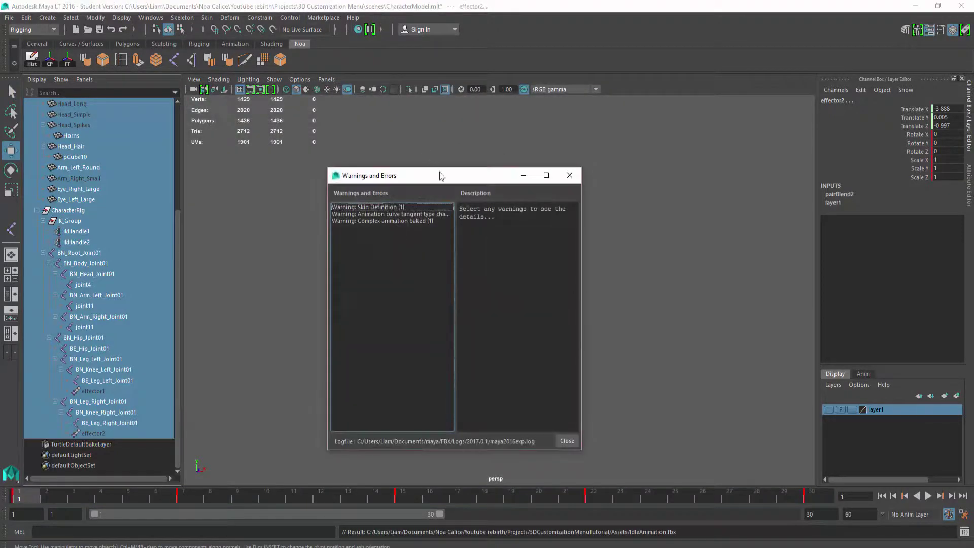
click(568, 175)
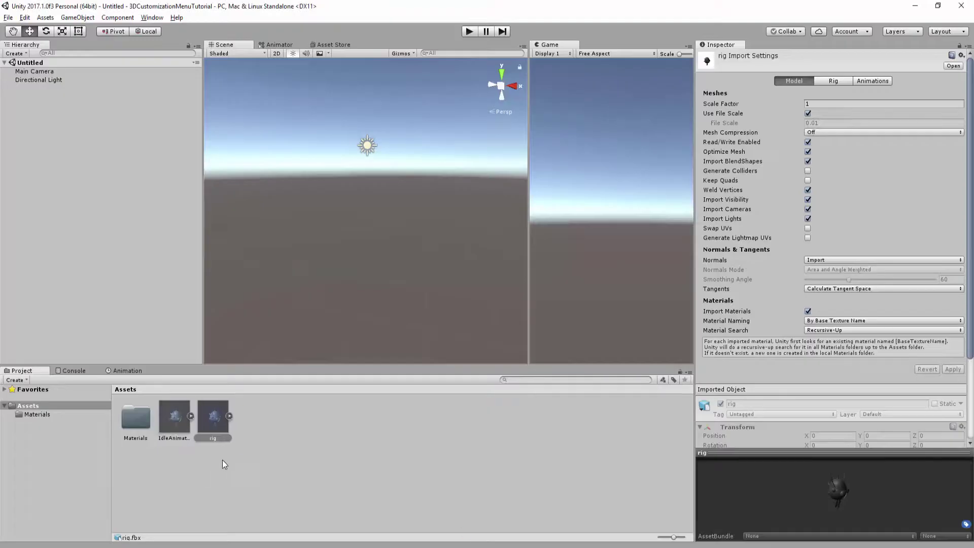
Select the IdleAnimation asset in Unity and view its import settings
click(222, 455)
click(175, 421)
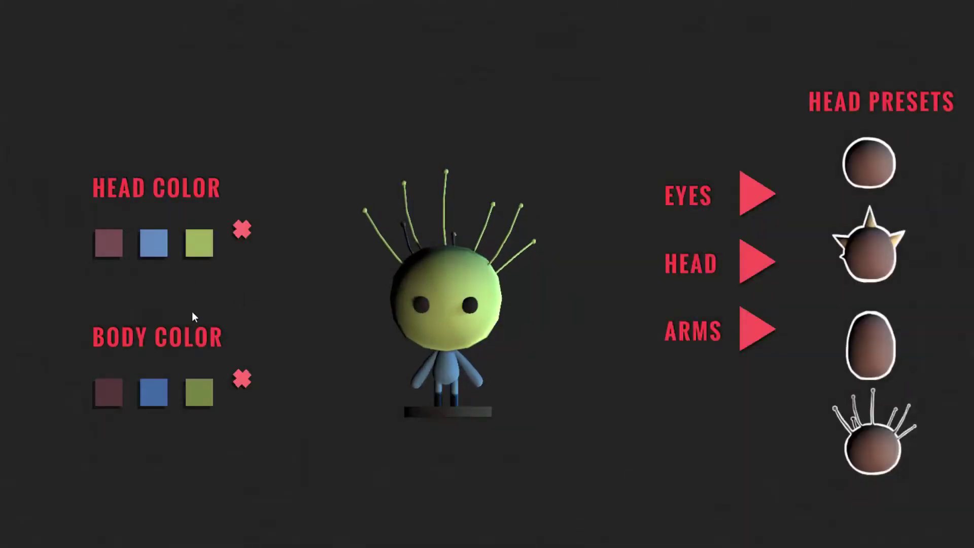
Make the body green, cycle to the next head shape, and switch the eyes to X shapes
click(196, 393)
click(752, 273)
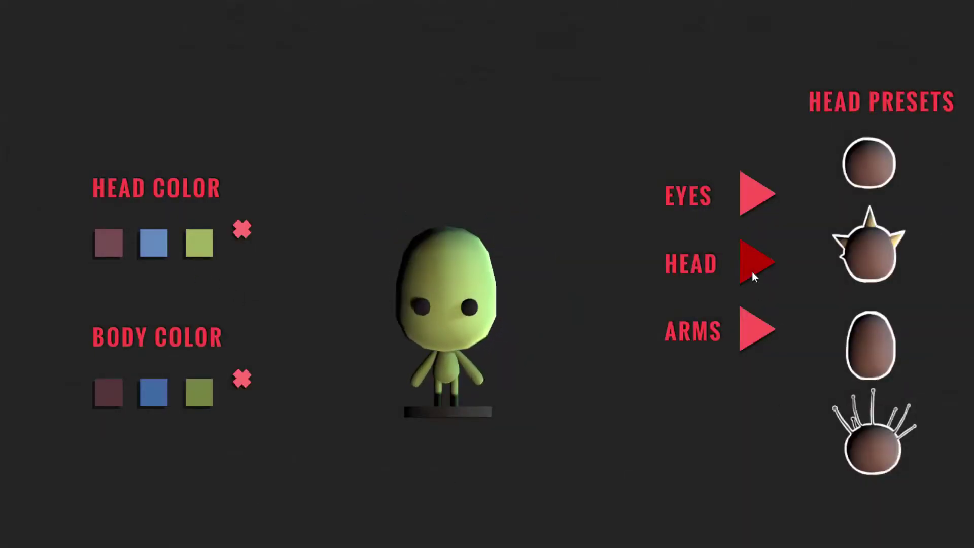
click(741, 200)
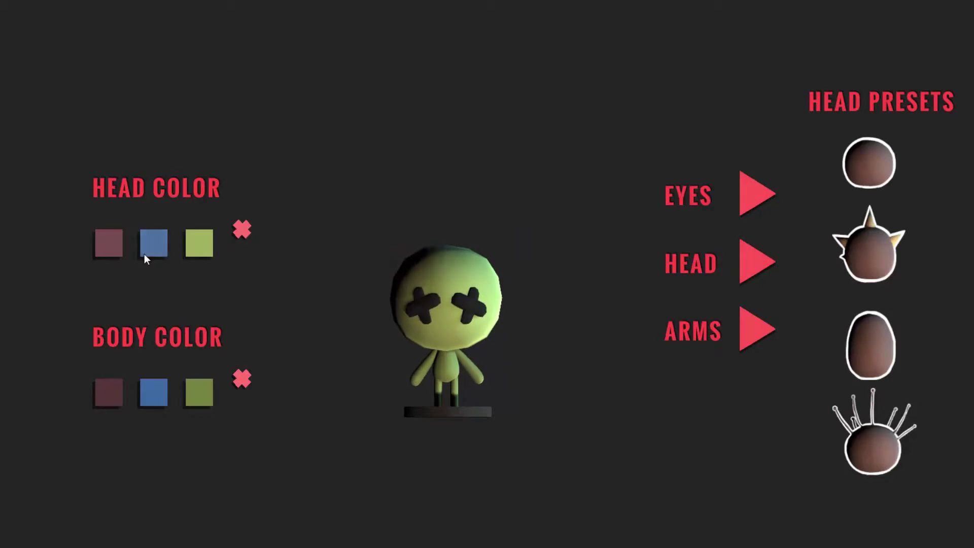